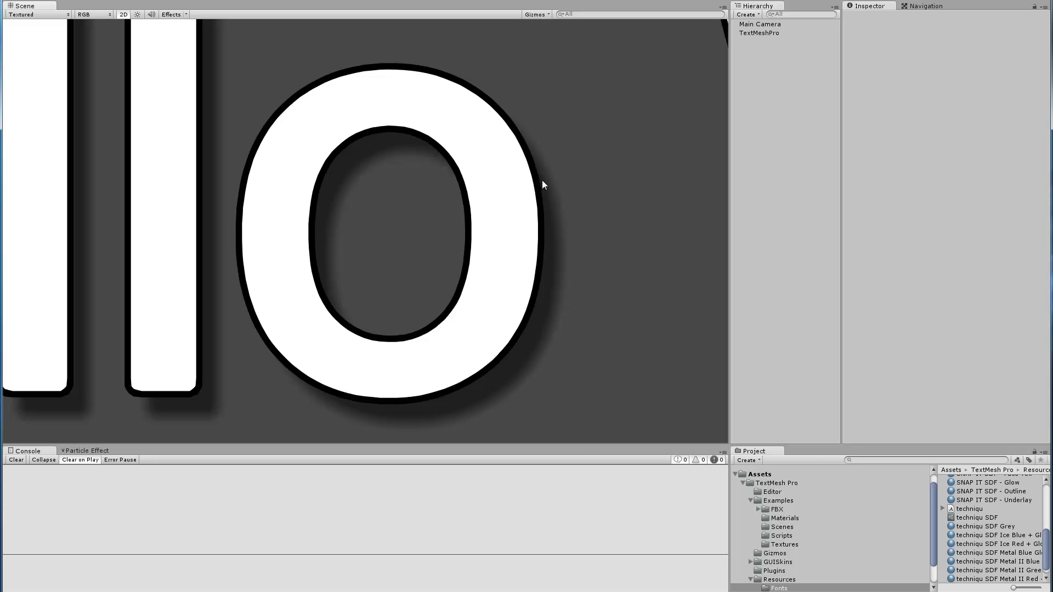
Reset the ARIAL SDF material of the Hello World! text object to its default settings.
scroll(459, 340, "down", 10)
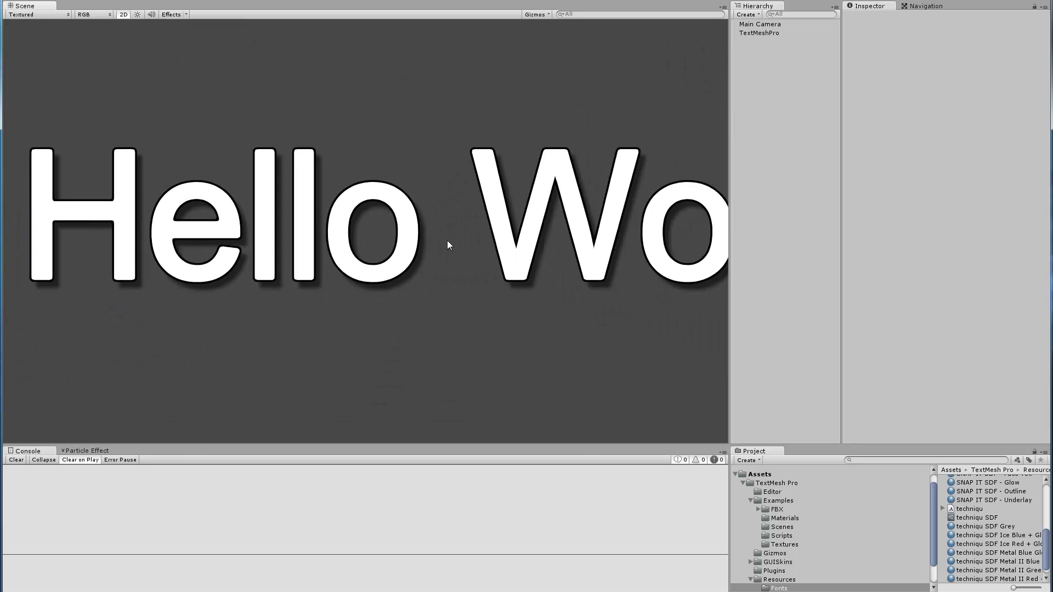
middle_click_drag(467, 235, 419, 234)
scroll(420, 235, "down", 5)
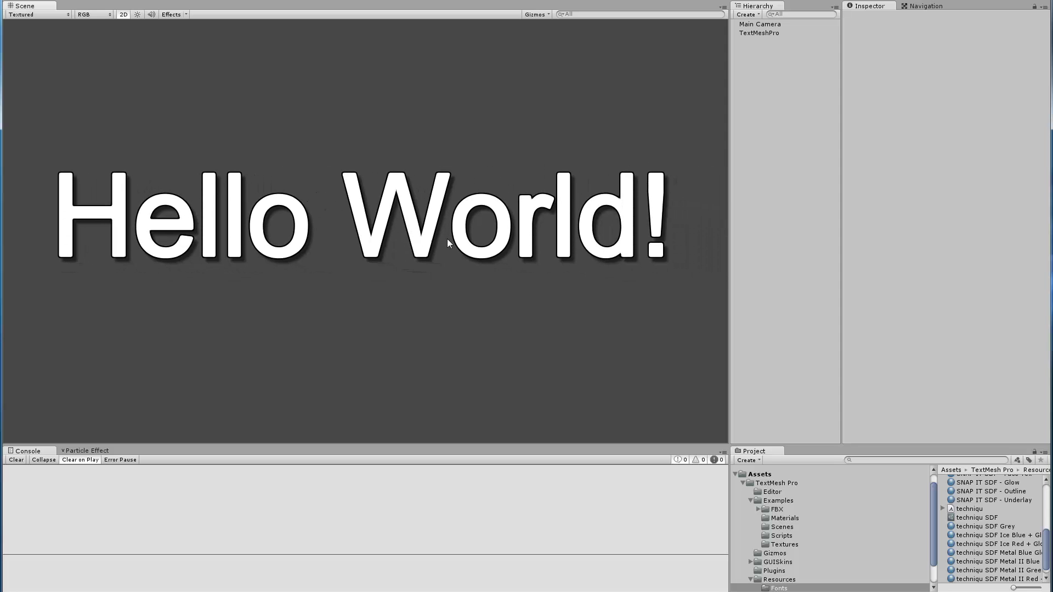
left_click(756, 34)
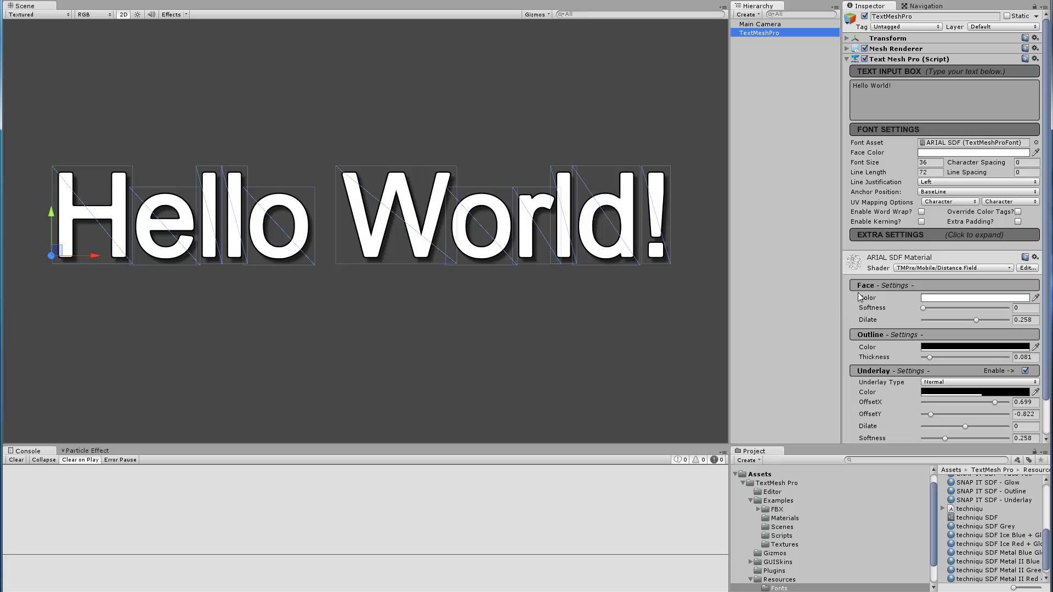
right_click(853, 261)
left_click(877, 364)
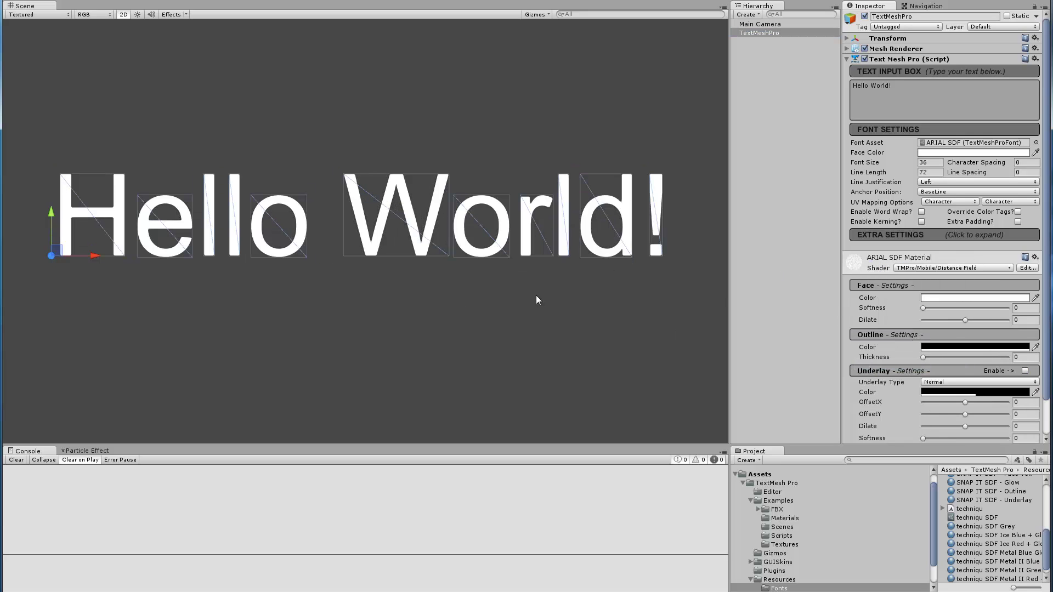
Examine the plain Hello World! text up close and as a whole.
left_click(186, 258)
scroll(185, 259, "up", 5)
middle_click_drag(115, 253, 422, 270)
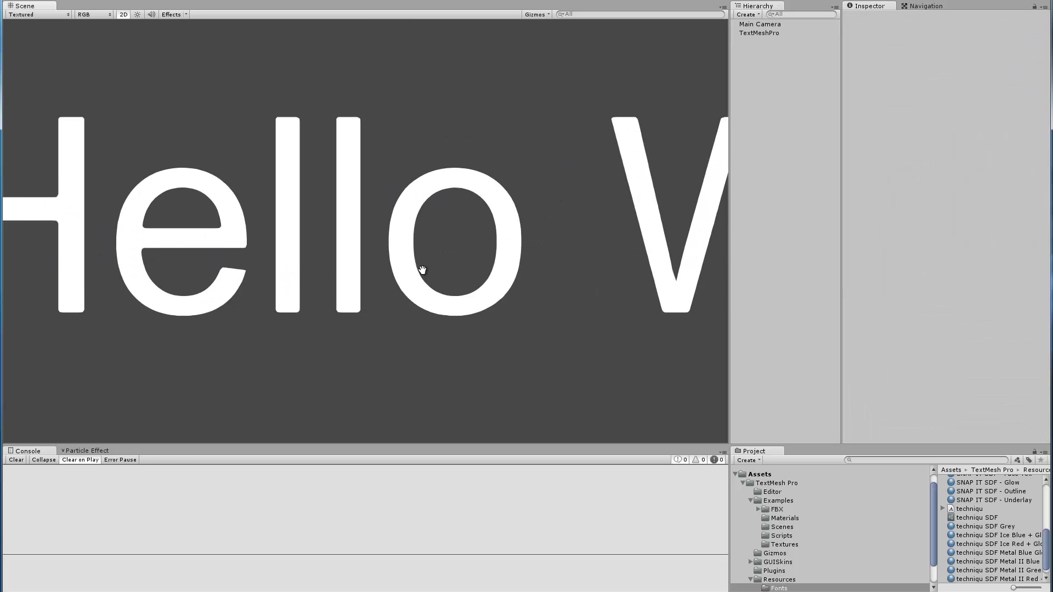
scroll(406, 274, "up", 4)
scroll(426, 161, "down", 6)
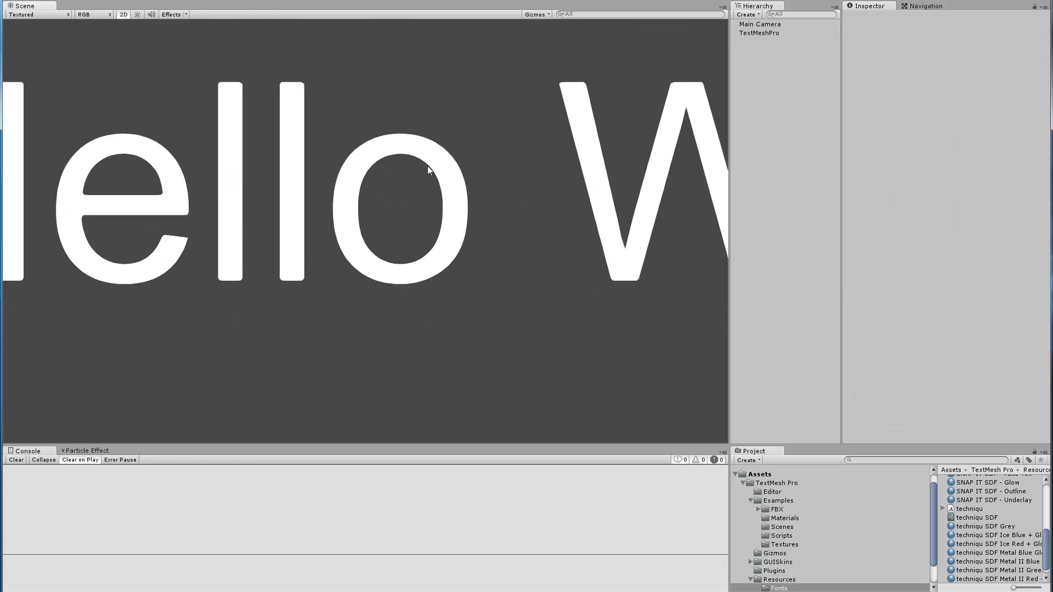
scroll(526, 219, "down", 1)
middle_click_drag(514, 219, 419, 223)
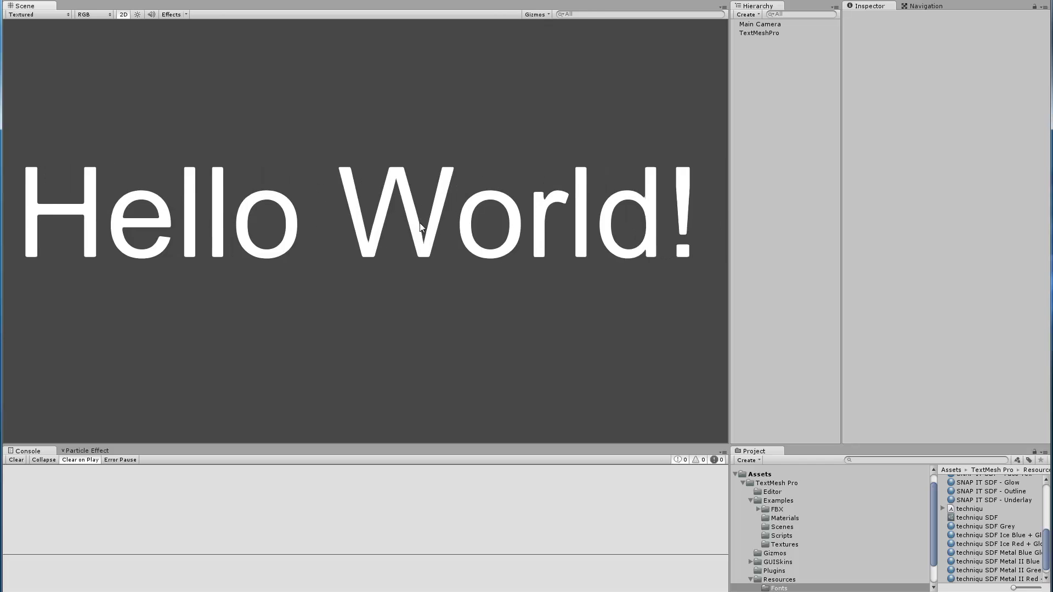
scroll(419, 222, "down", 1)
Delete the existing TextMeshPro object and create a new TextMeshPro text object in the scene.
left_click(759, 33)
key("Delete")
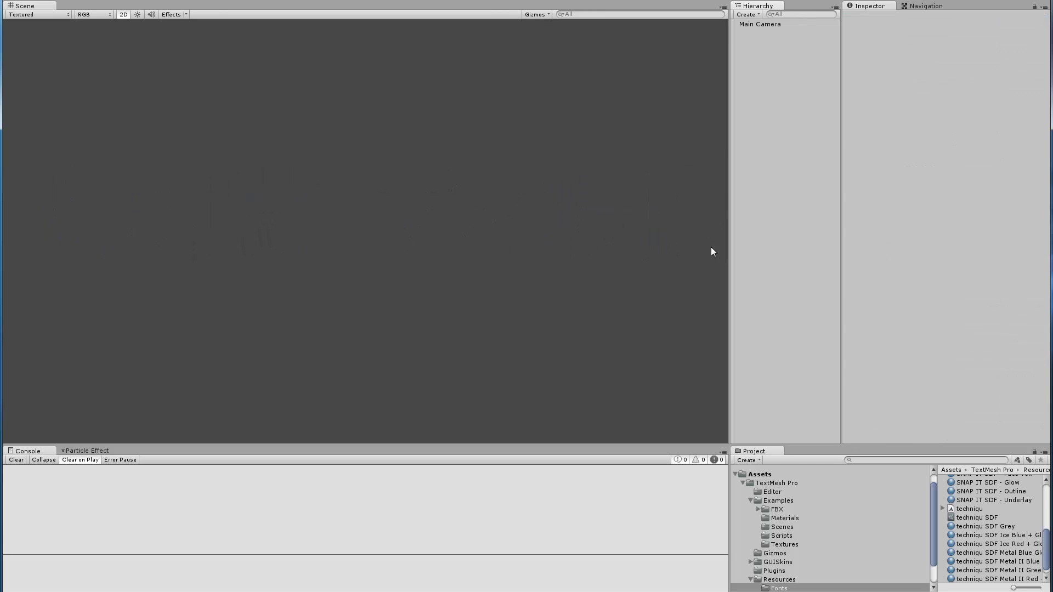
left_click(747, 14)
left_click(767, 28)
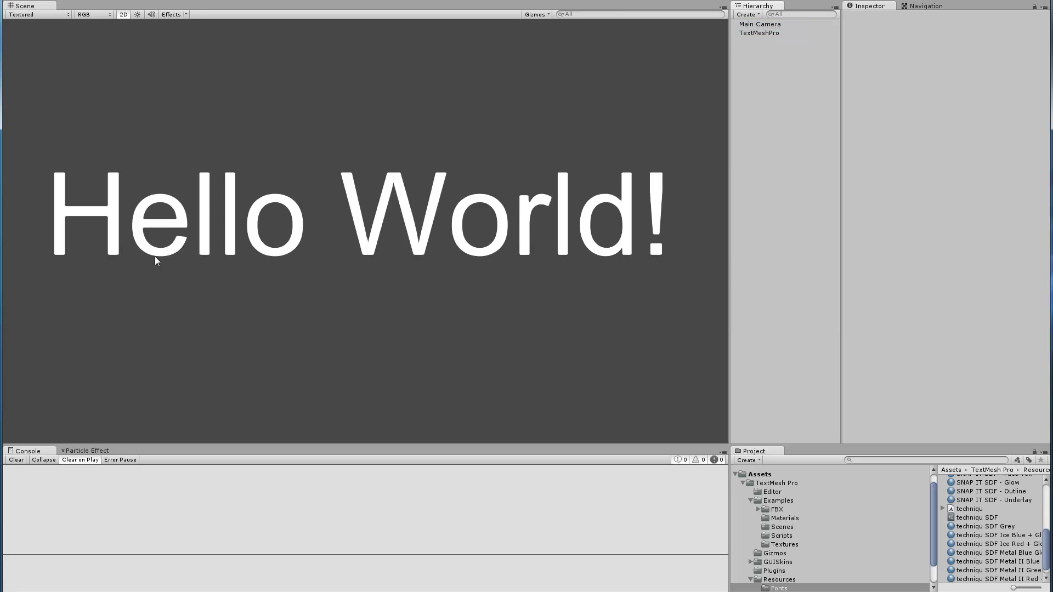
Replace the new text object's content with "Outline & Drop Shadow".
left_click(755, 33)
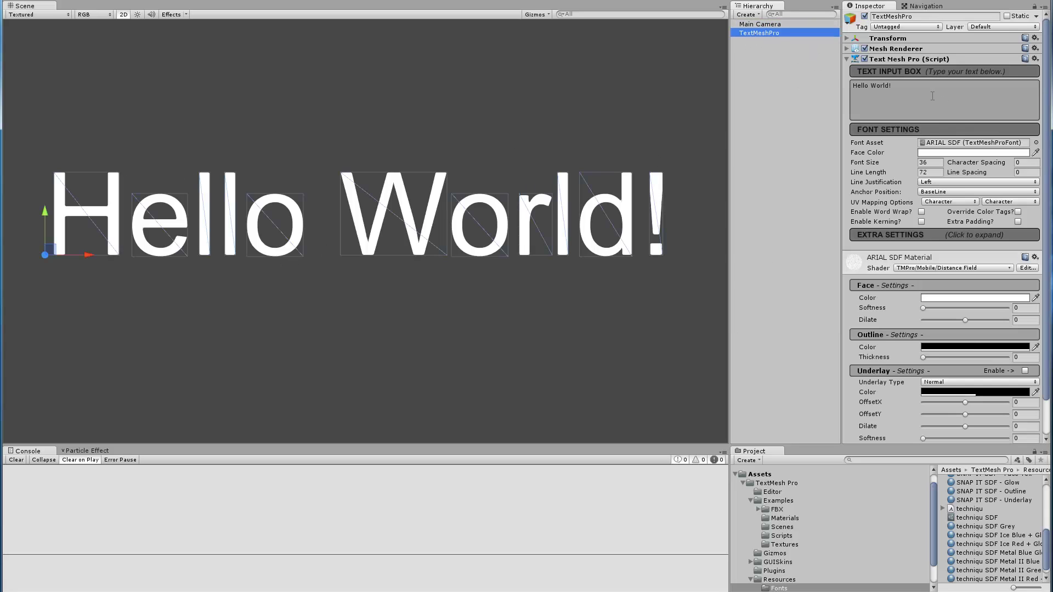
left_click(910, 108)
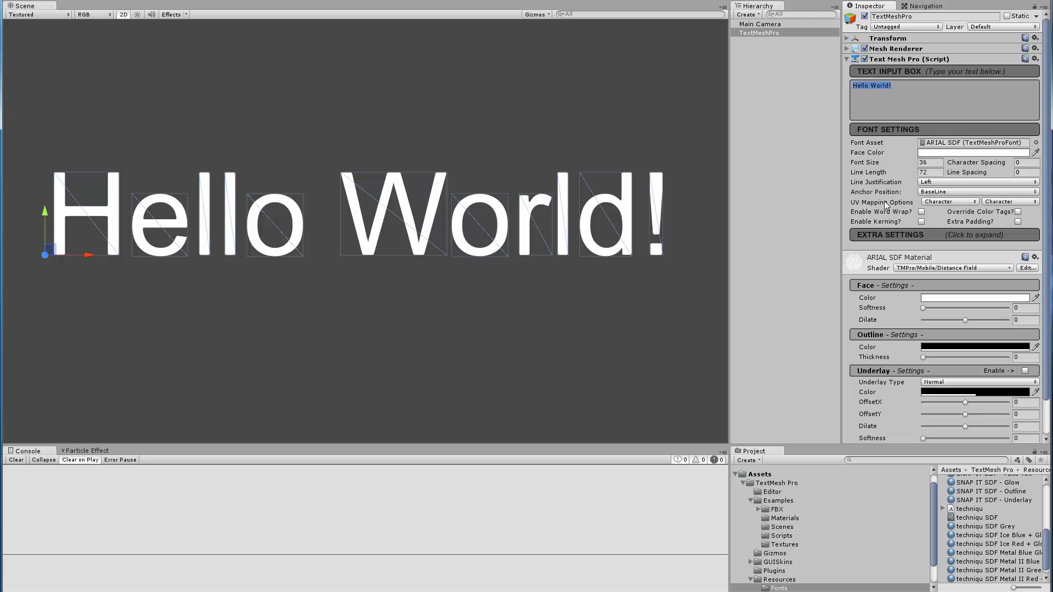
key("shift")
type("Ou")
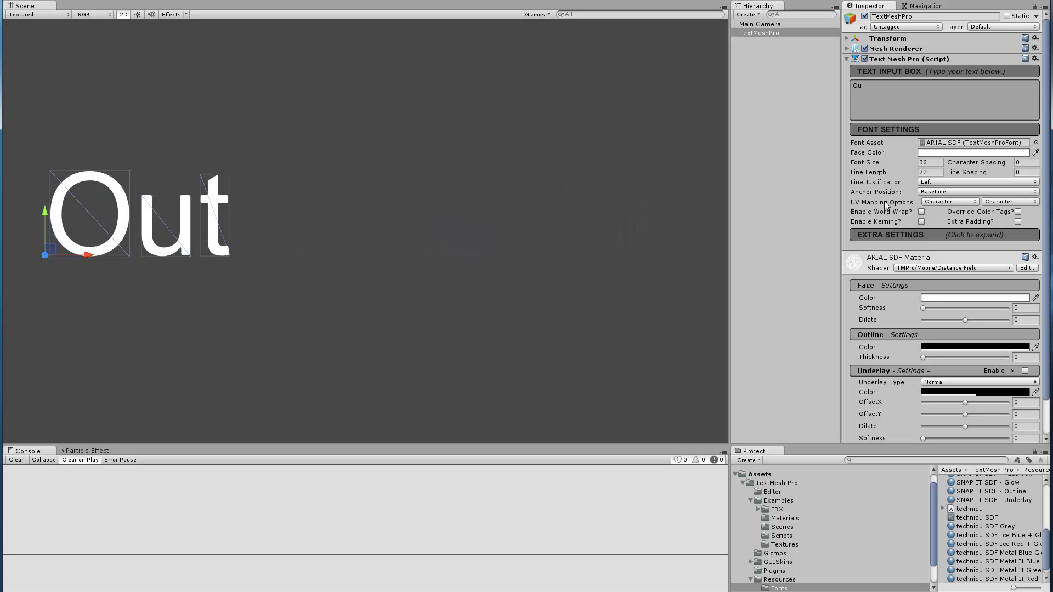
type("tline & ")
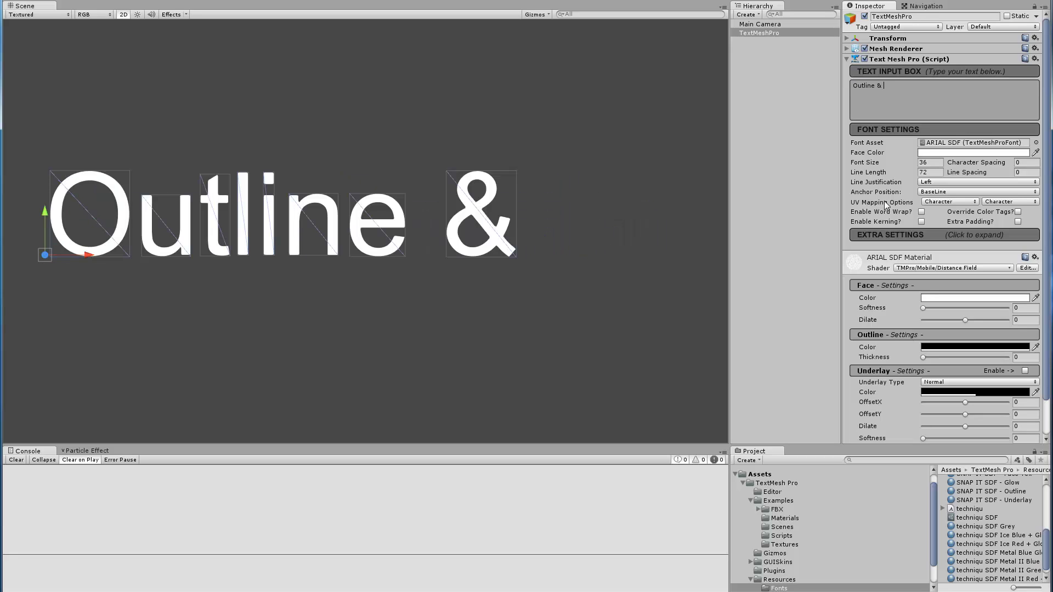
type("Drop Shadow")
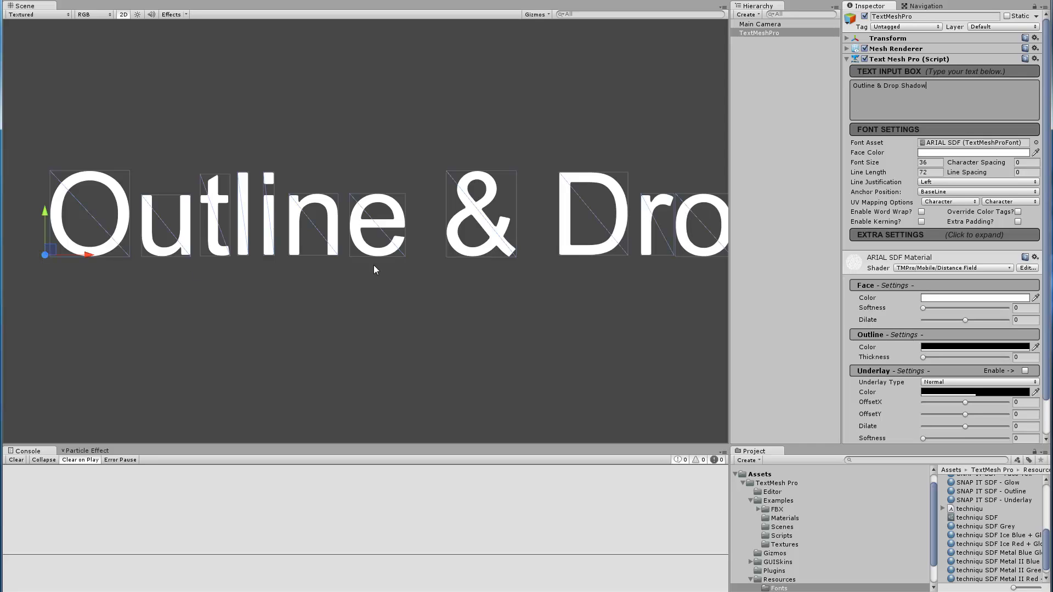
scroll(434, 252, "down", 3)
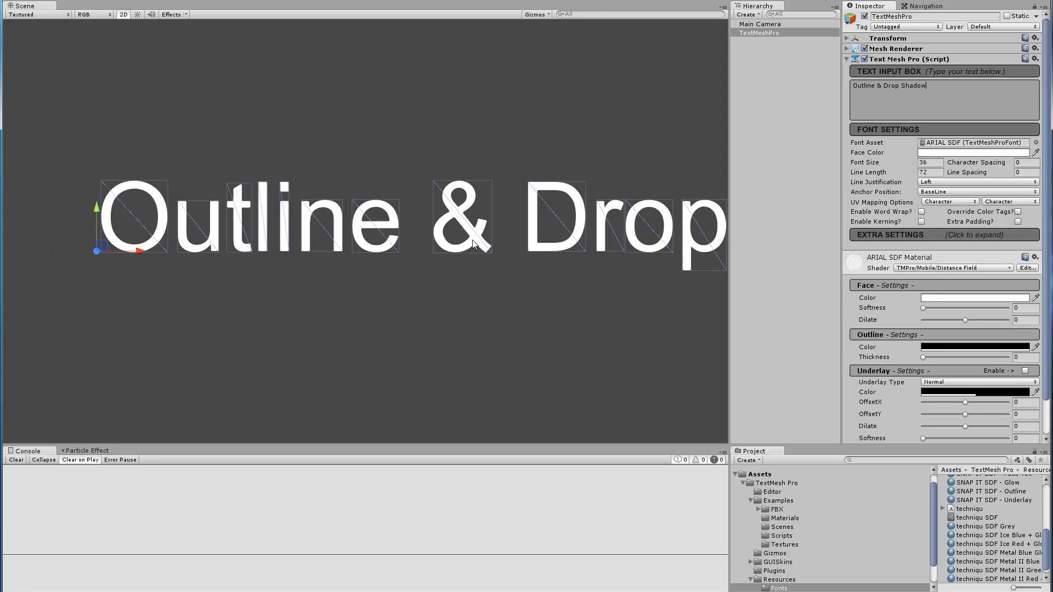
scroll(438, 250, "down", 3)
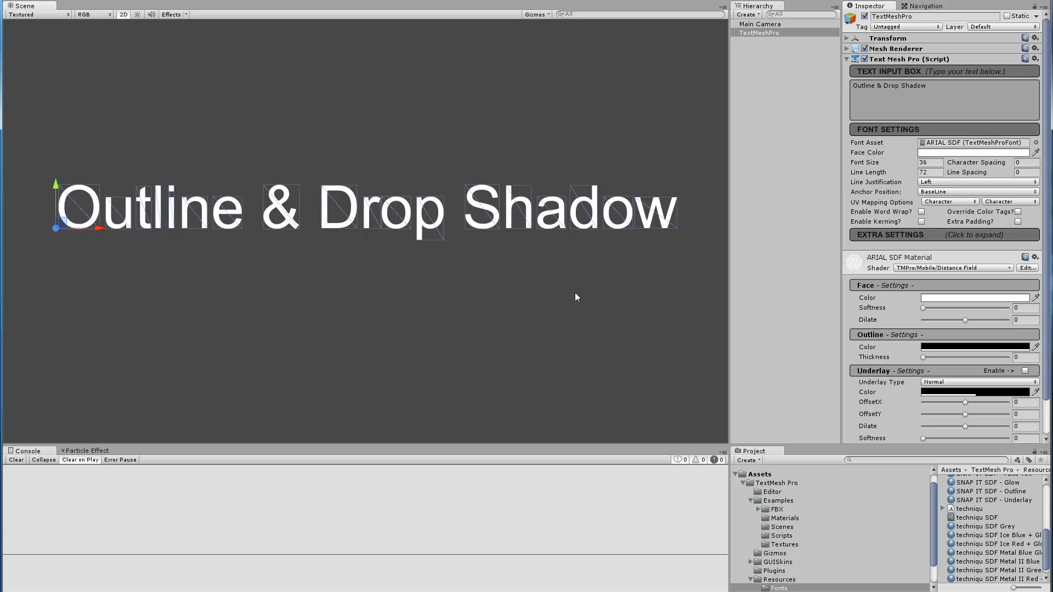
Examine the edges of the plain letters up close, ending at the ampersand.
left_click(299, 315)
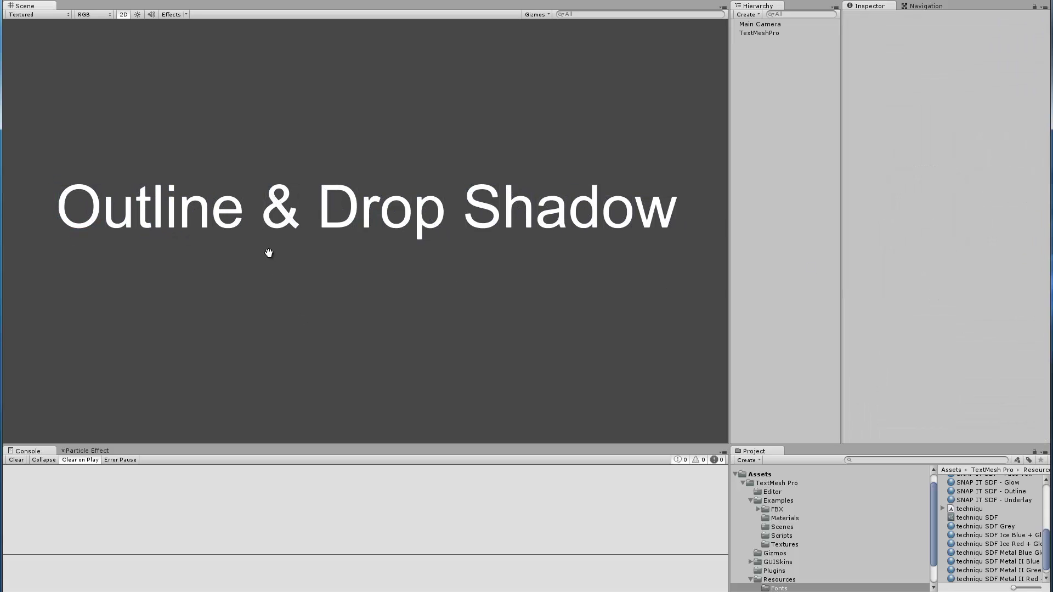
scroll(404, 286, "up", 3)
scroll(401, 285, "up", 7)
middle_click_drag(263, 246, 479, 204)
scroll(479, 204, "up", 5)
middle_click_drag(616, 247, 193, 235)
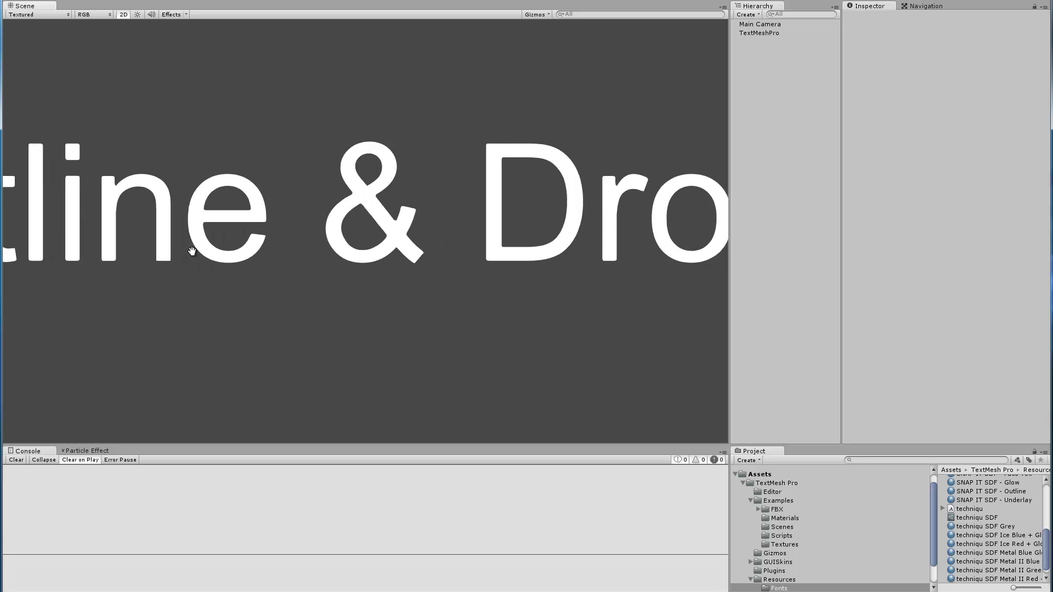
scroll(352, 212, "up", 6)
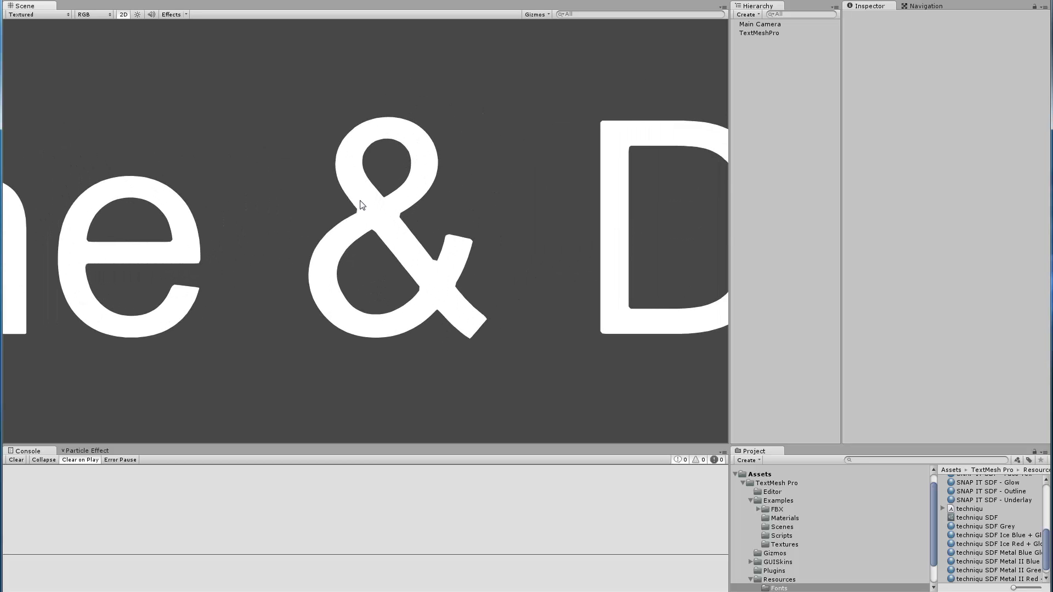
scroll(406, 237, "up", 2)
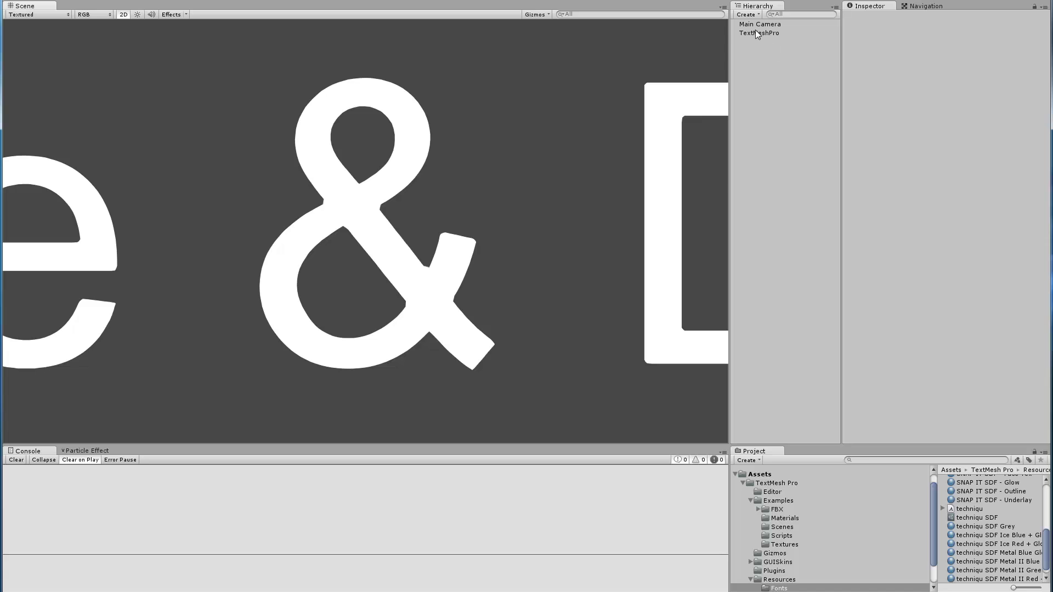
Give the text a black outline with thickness 0.16 and set the face dilate to 0.237.
left_click(755, 32)
scroll(910, 333, "down", 3)
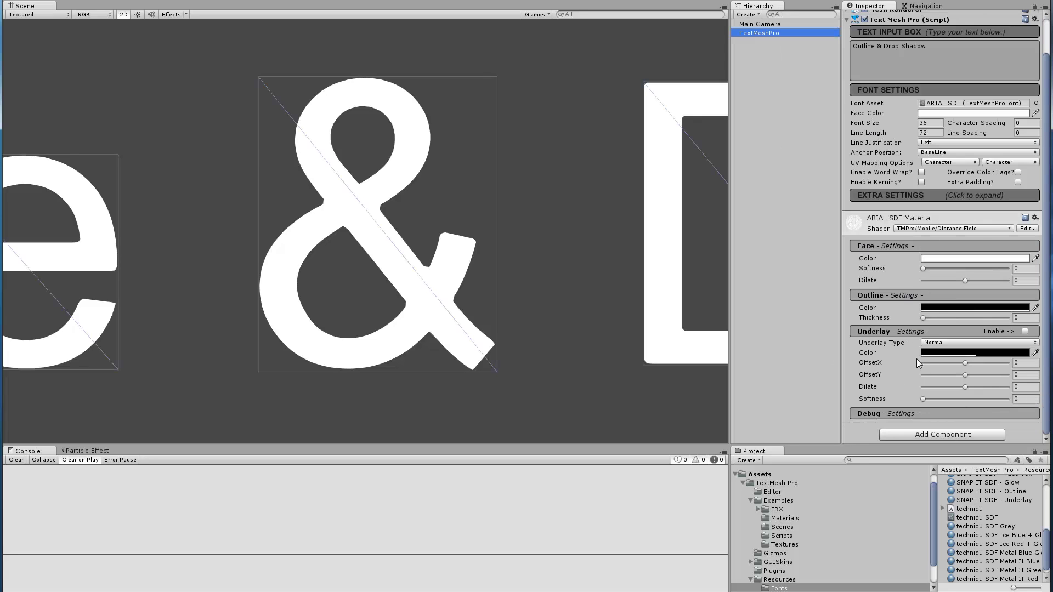
left_click(882, 331)
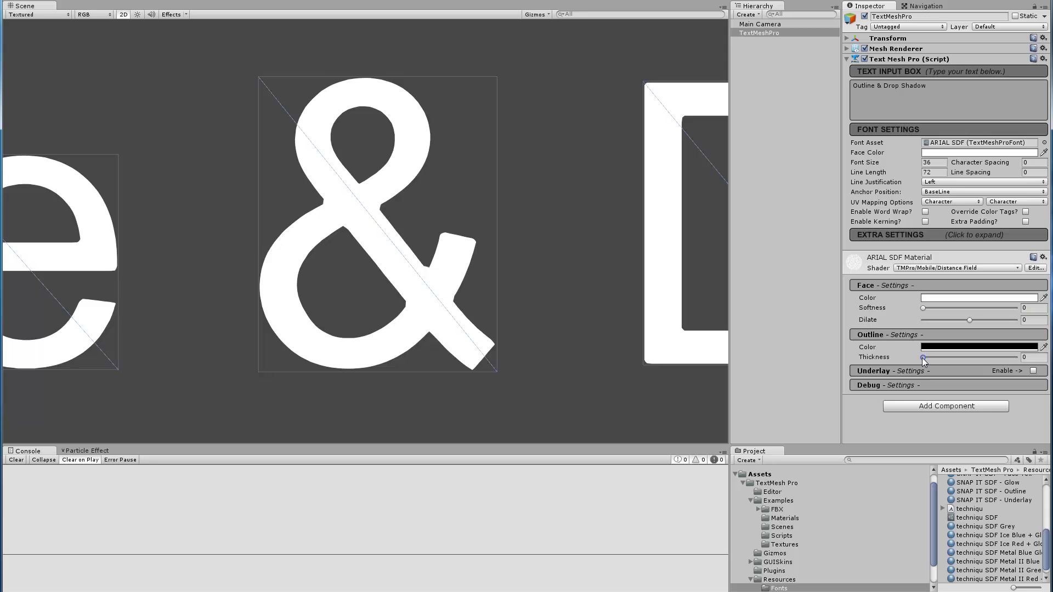
mouse_move(922, 358)
left_mouse_down()
mouse_move(949, 359)
mouse_move(916, 363)
left_mouse_up()
left_click_drag(923, 357, 950, 348)
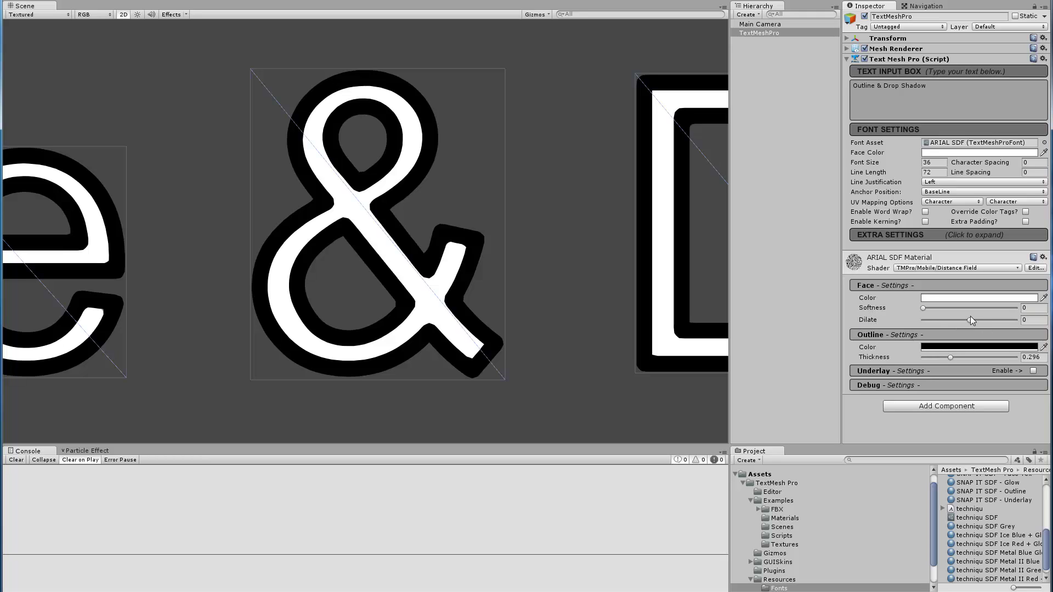
left_click_drag(970, 320, 981, 321)
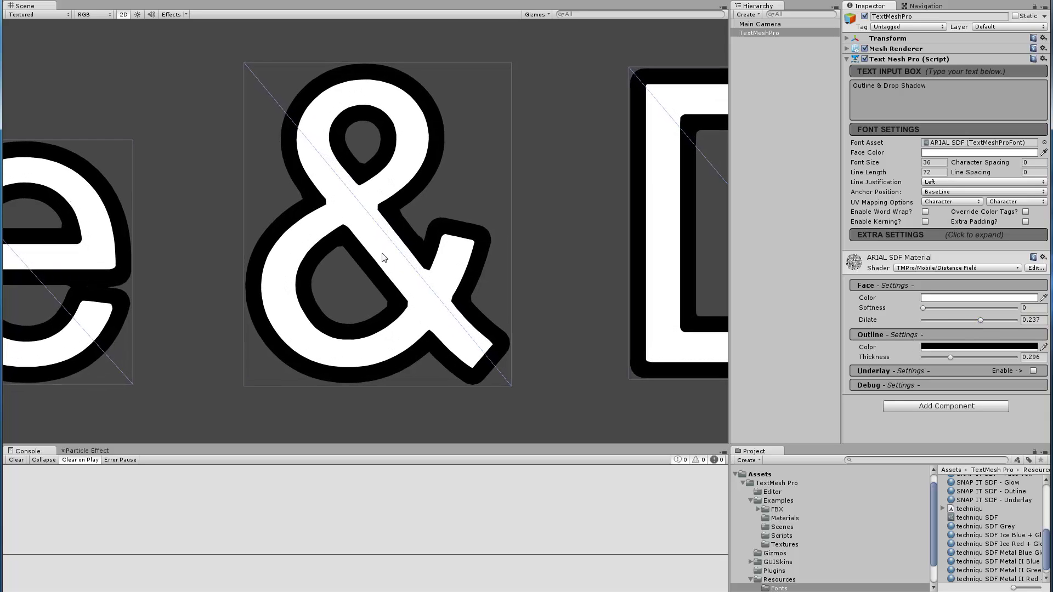
left_click_drag(949, 357, 936, 357)
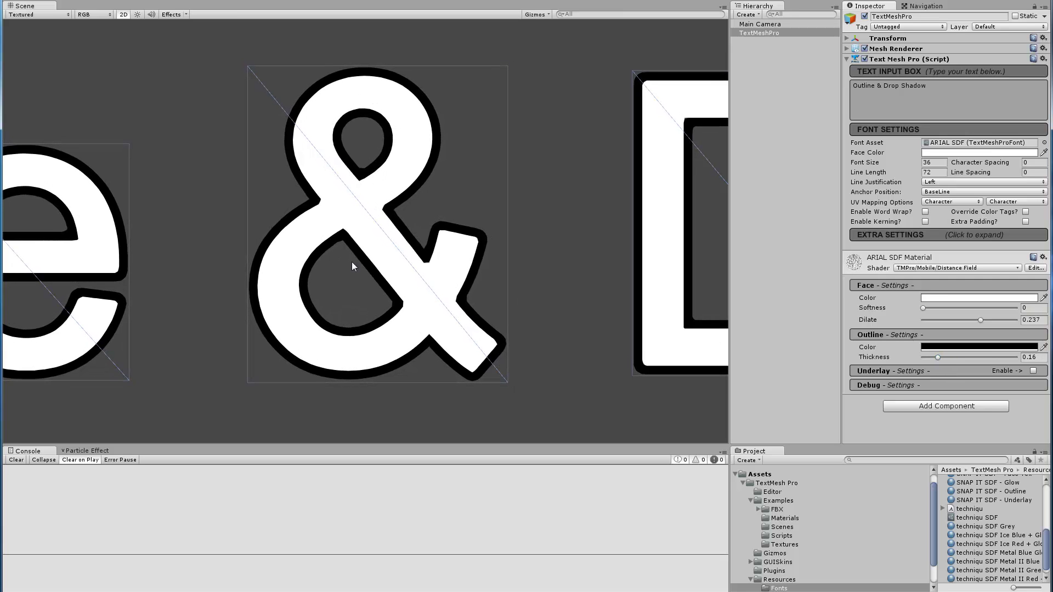
Enable the material's underlay and offset it by 0.87 in X and -0.779 in Y.
scroll(281, 261, "down", 10)
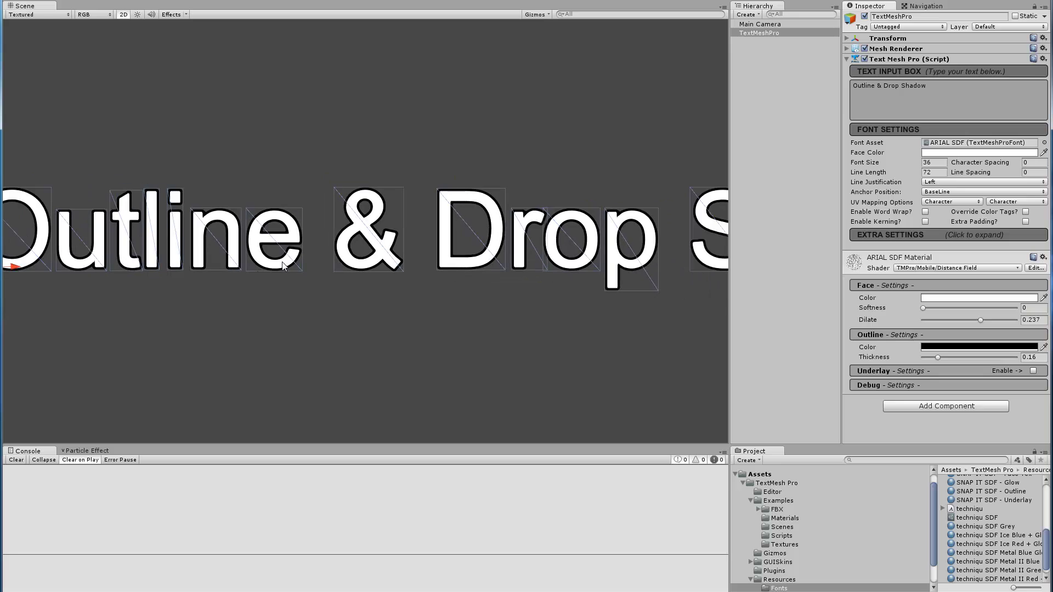
scroll(281, 264, "up", 5)
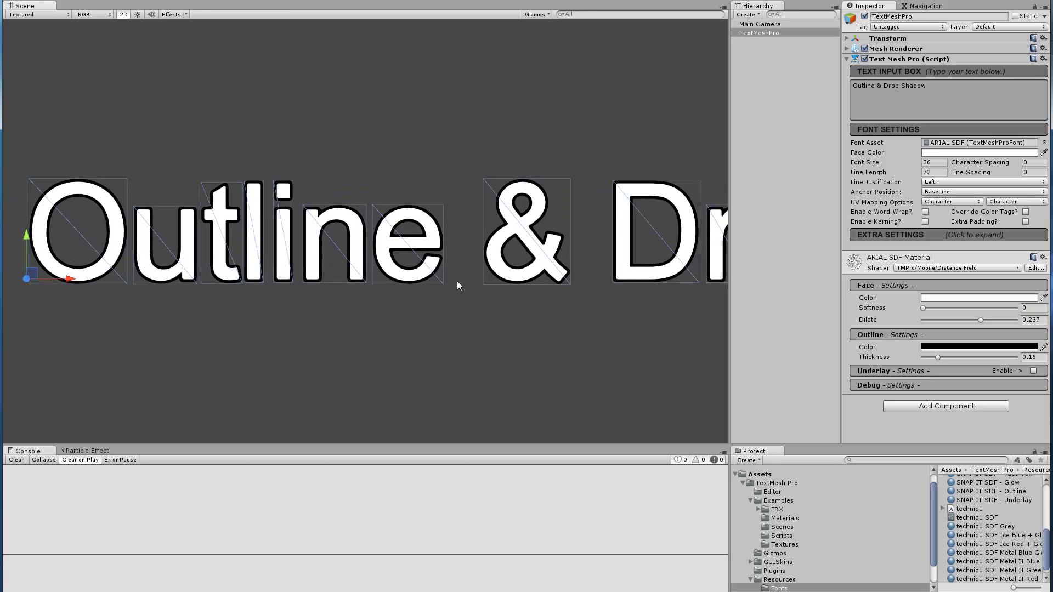
scroll(417, 279, "up", 5)
mouse_move(396, 278)
middle_mouse_down()
mouse_move(411, 283)
mouse_move(400, 257)
middle_mouse_up()
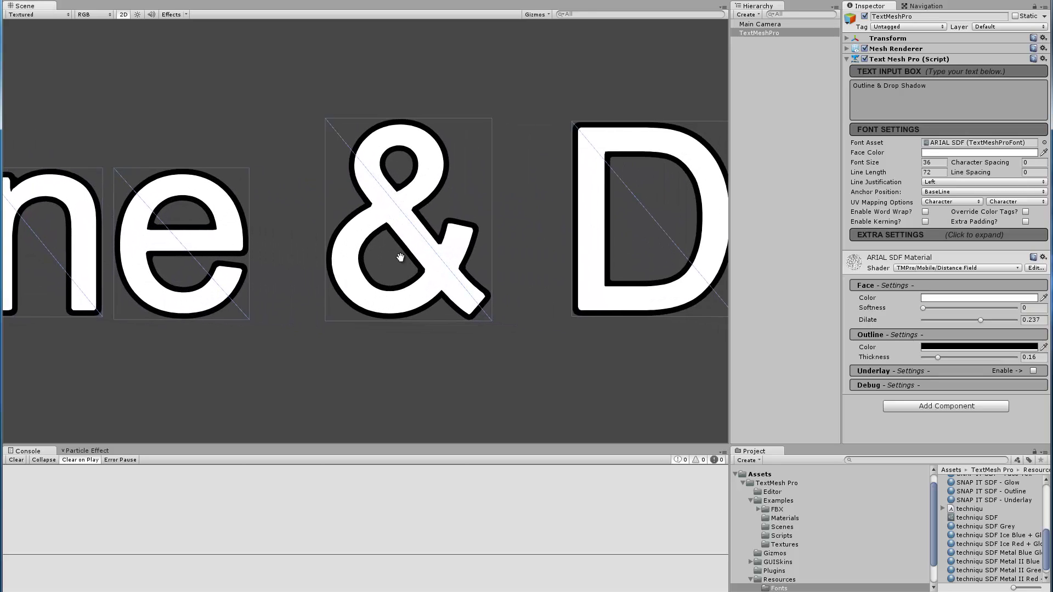
scroll(402, 260, "up", 5)
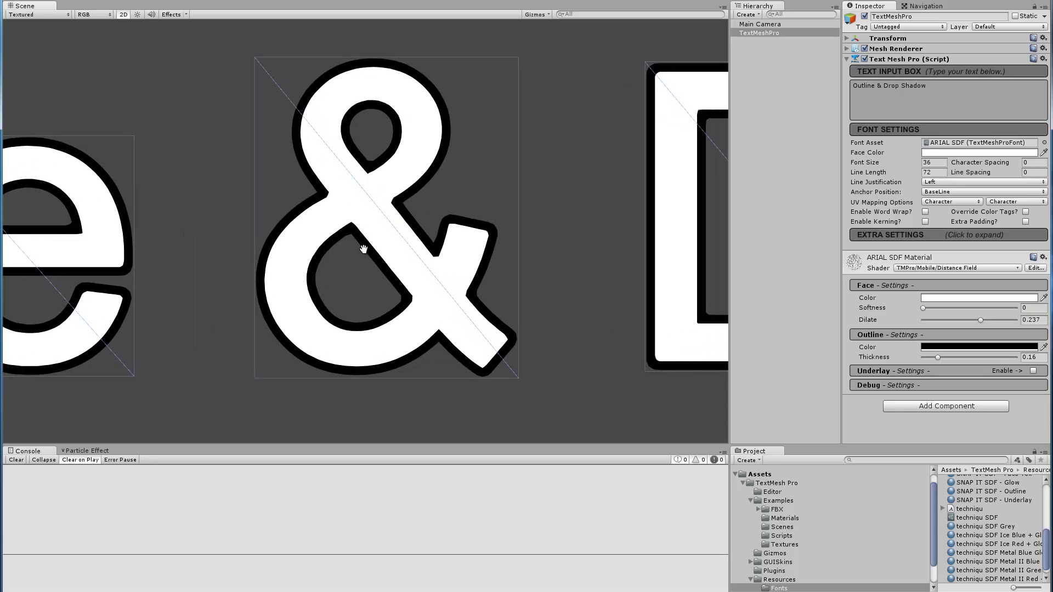
left_click(888, 372)
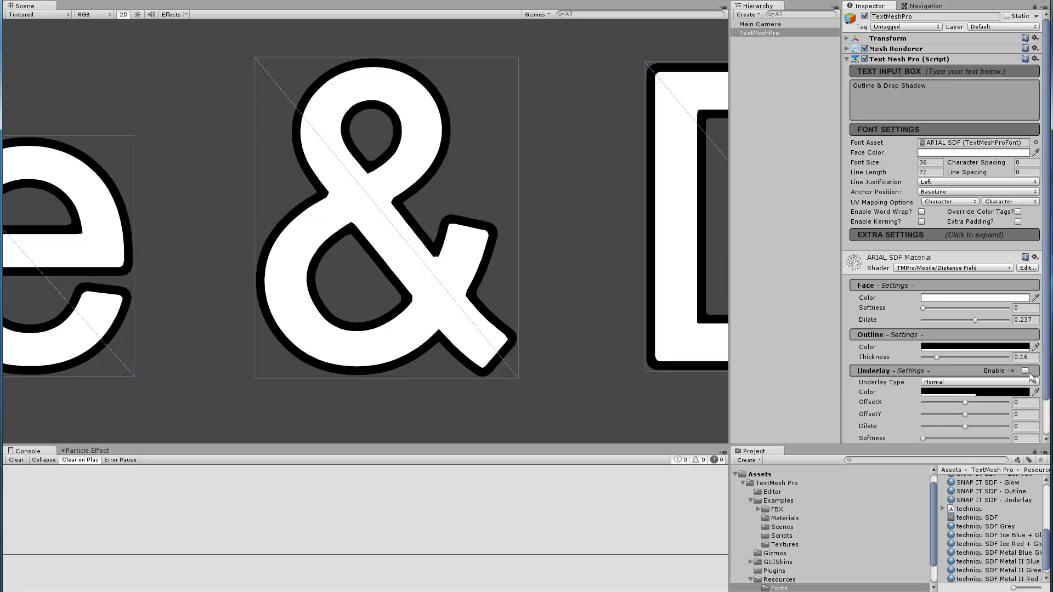
left_click(1025, 371)
scroll(968, 364, "down", 2)
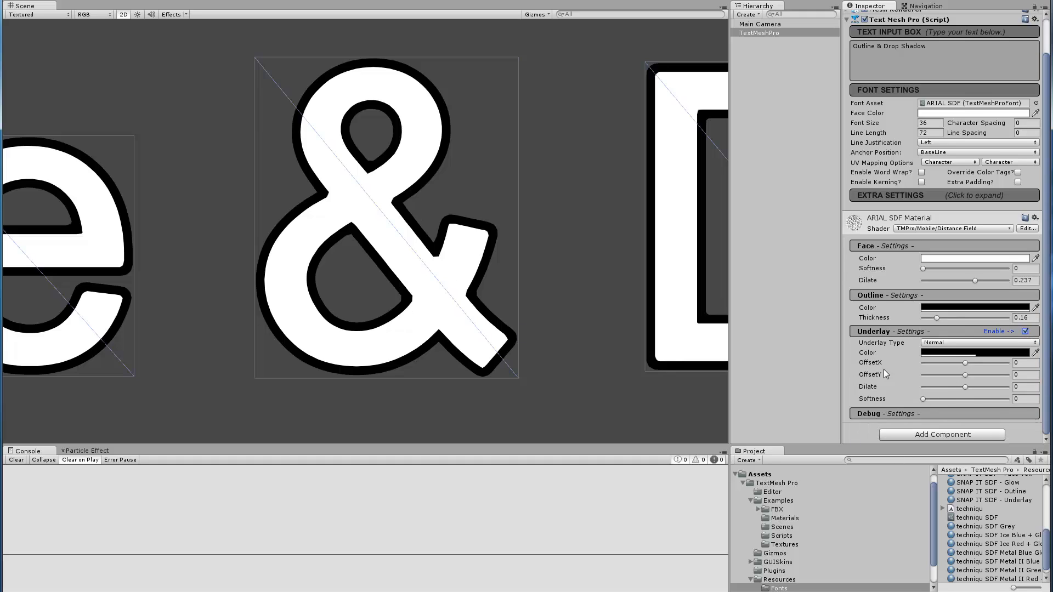
left_click_drag(965, 363, 932, 375)
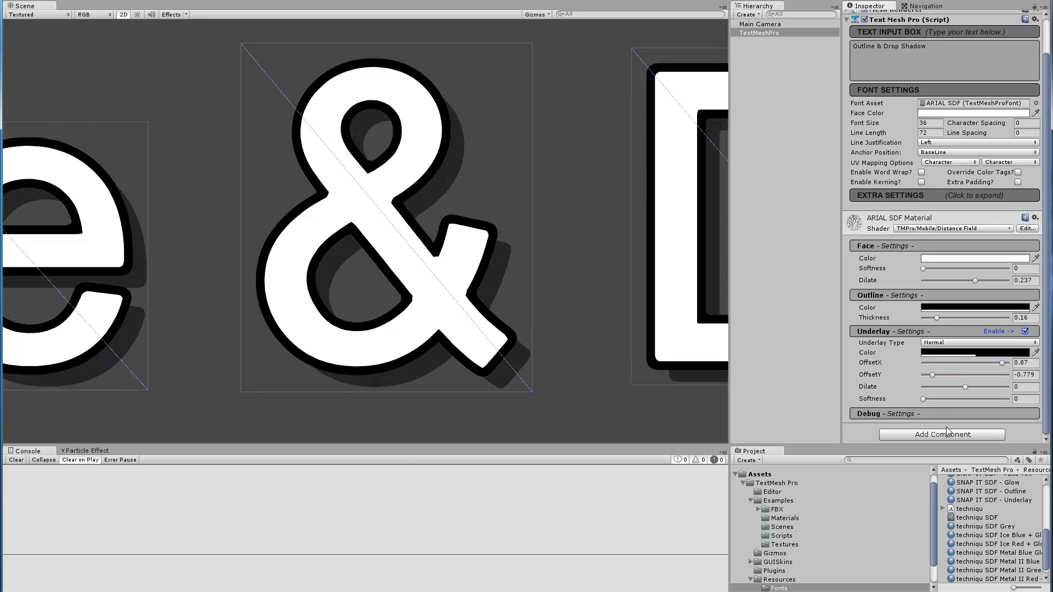
Lower the black underlay colour's alpha slightly and set the underlay softness to 0.292.
left_click(954, 352)
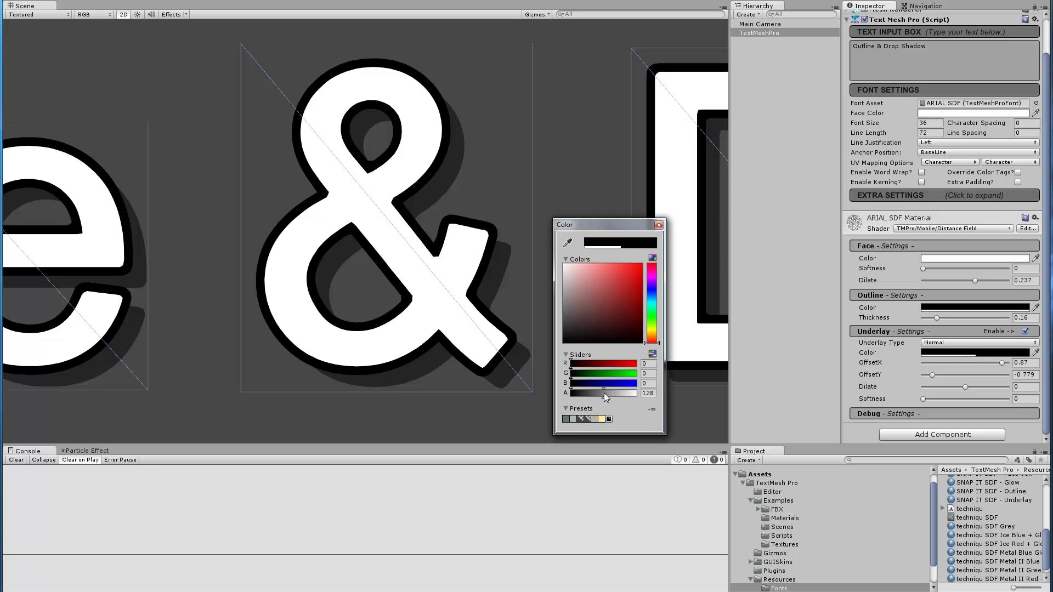
mouse_move(604, 393)
left_mouse_down()
mouse_move(613, 392)
mouse_move(601, 394)
left_mouse_up()
left_click_drag(599, 284, 548, 361)
left_click_drag(596, 396, 599, 400)
left_click(658, 225)
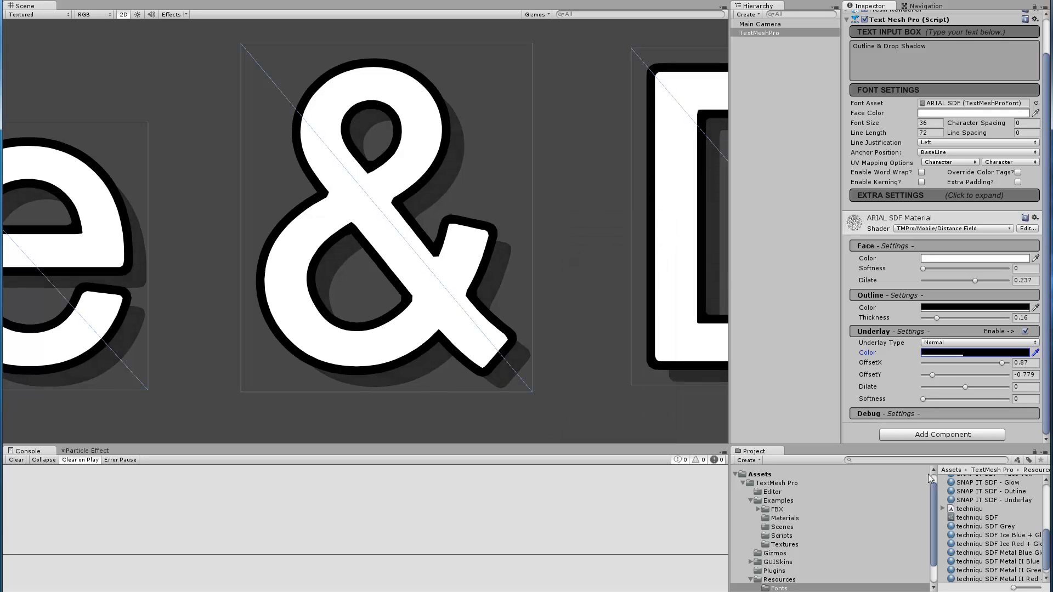
left_click_drag(924, 400, 940, 398)
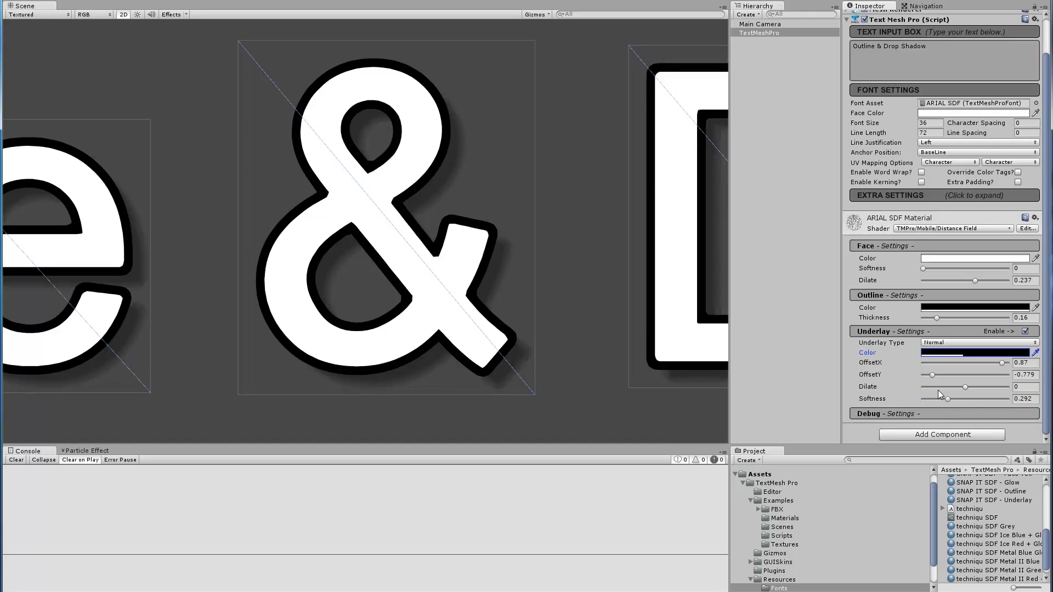
Set the outline thickness to 0 and zero out the underlay's X and Y offsets, dilate and softness.
mouse_move(965, 387)
left_mouse_down()
mouse_move(1004, 386)
mouse_move(962, 385)
mouse_move(1000, 387)
mouse_move(972, 388)
left_mouse_up()
left_click_drag(937, 317, 923, 317)
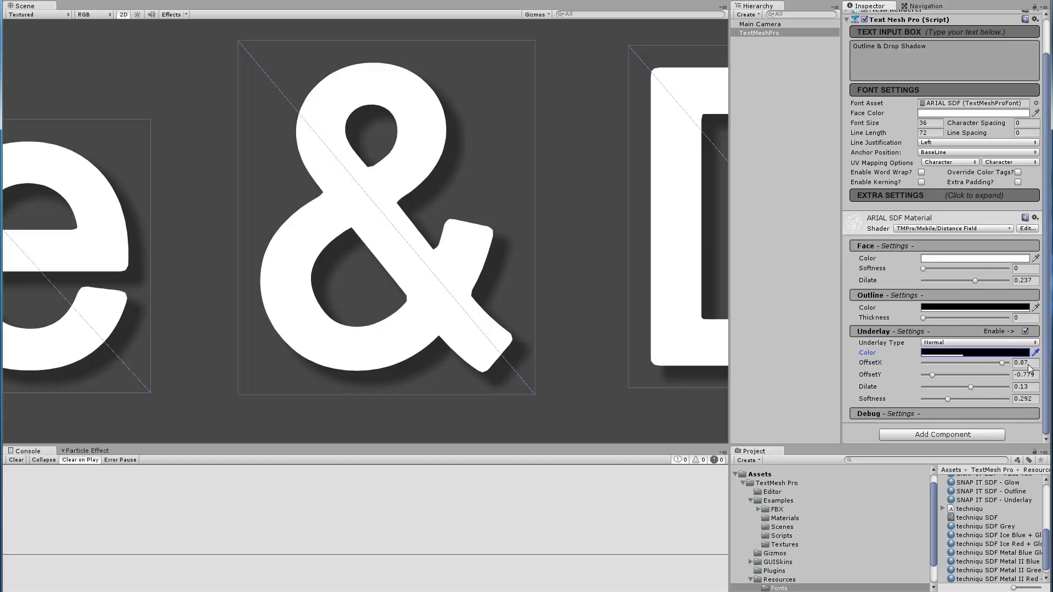
left_click_drag(1030, 362, 981, 360)
type("0")
key("Tab")
type("0")
key("Tab")
type("0")
key("Tab")
type("0")
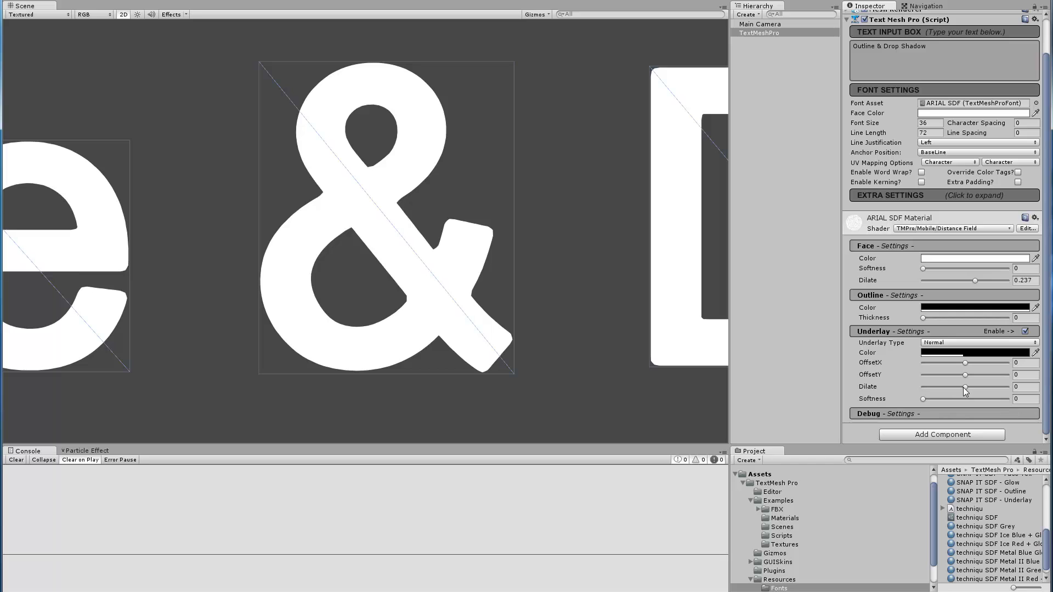
Imitate an outline with the underlay by setting its dilate to 0.532 and its colour's alpha to full opacity.
left_click_drag(964, 387, 990, 387)
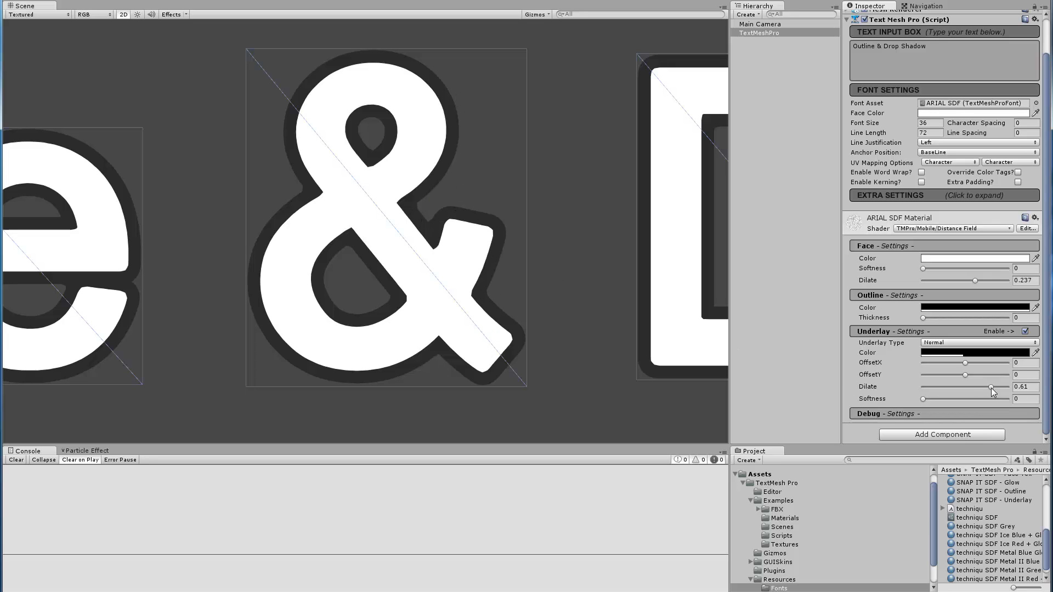
mouse_move(991, 387)
left_mouse_down()
mouse_move(966, 386)
mouse_move(988, 387)
left_mouse_up()
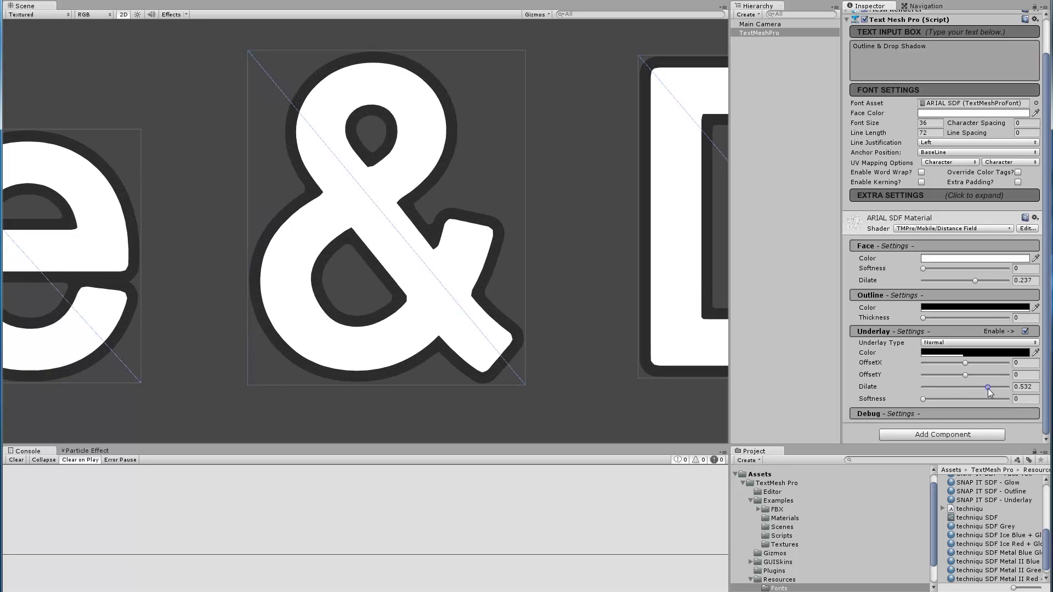
left_click(954, 352)
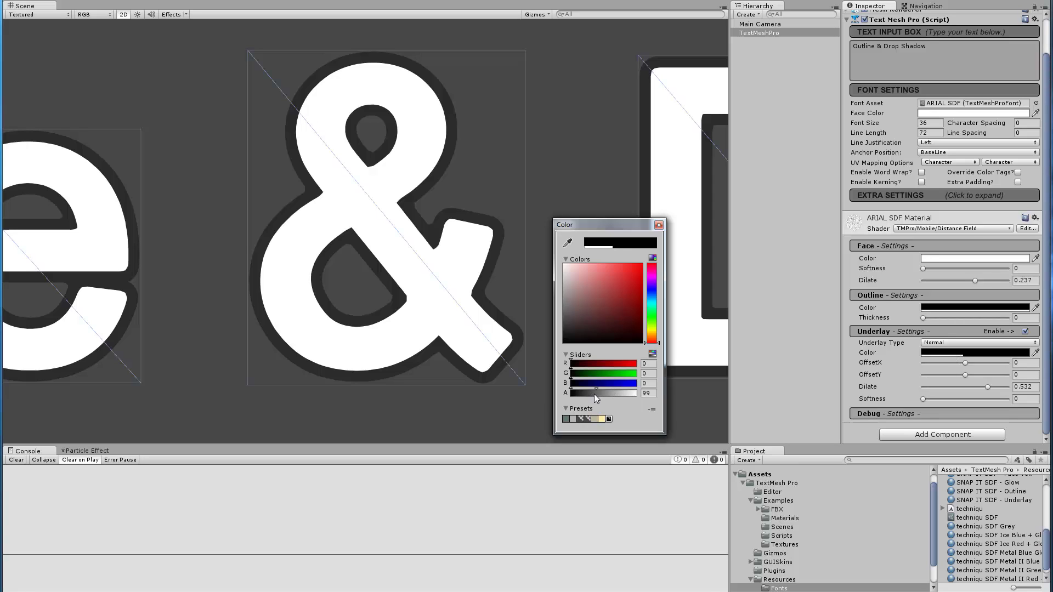
left_click_drag(595, 394, 647, 394)
left_click(658, 224)
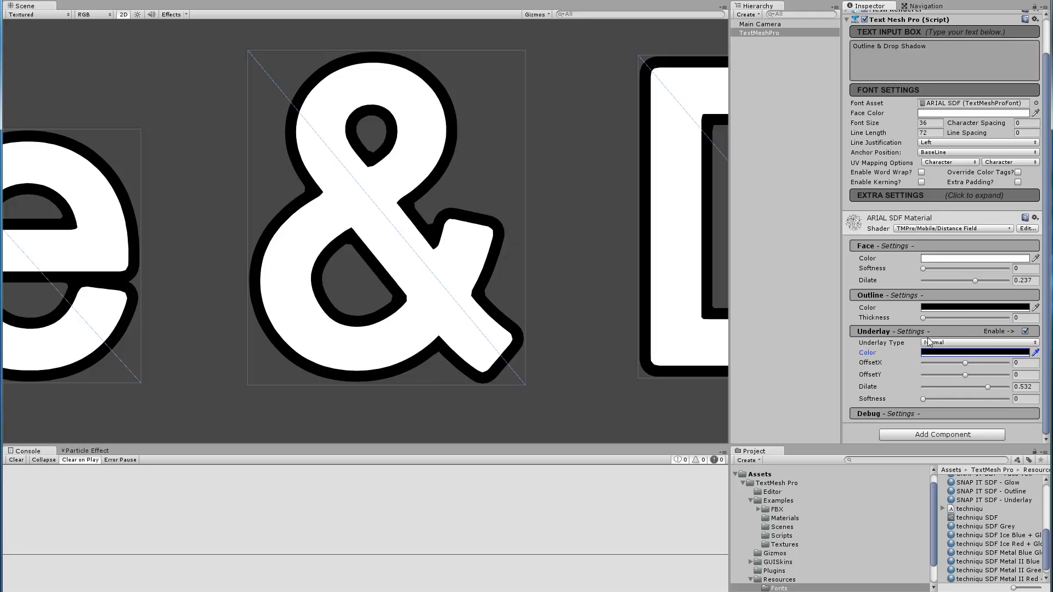
Reset the underlay dilate to 0 and give the text outline a thickness of 0.091.
left_click(1035, 388)
type("0")
key("Tab")
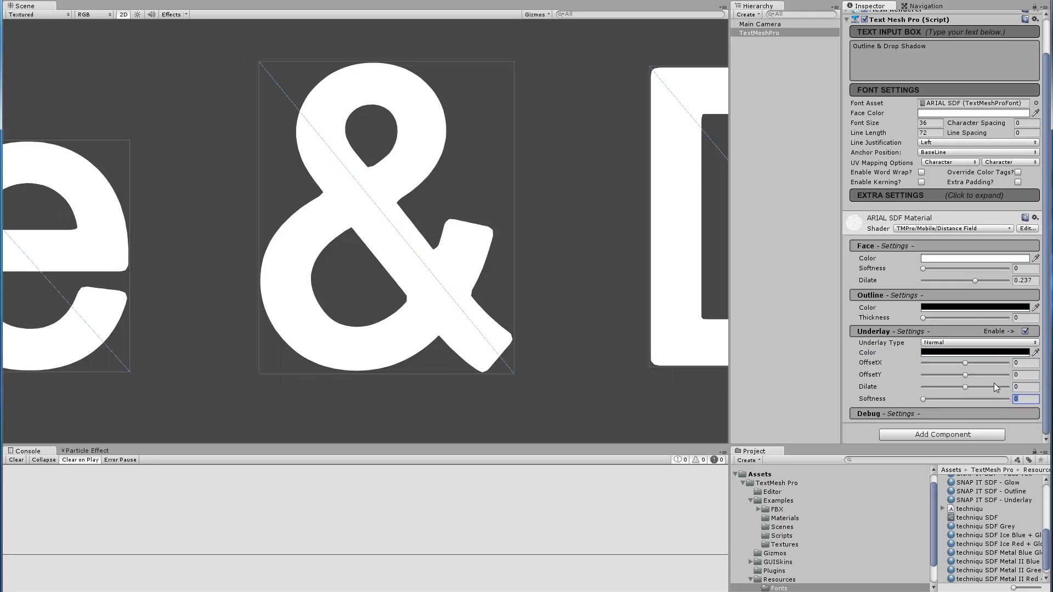
left_click_drag(926, 317, 929, 317)
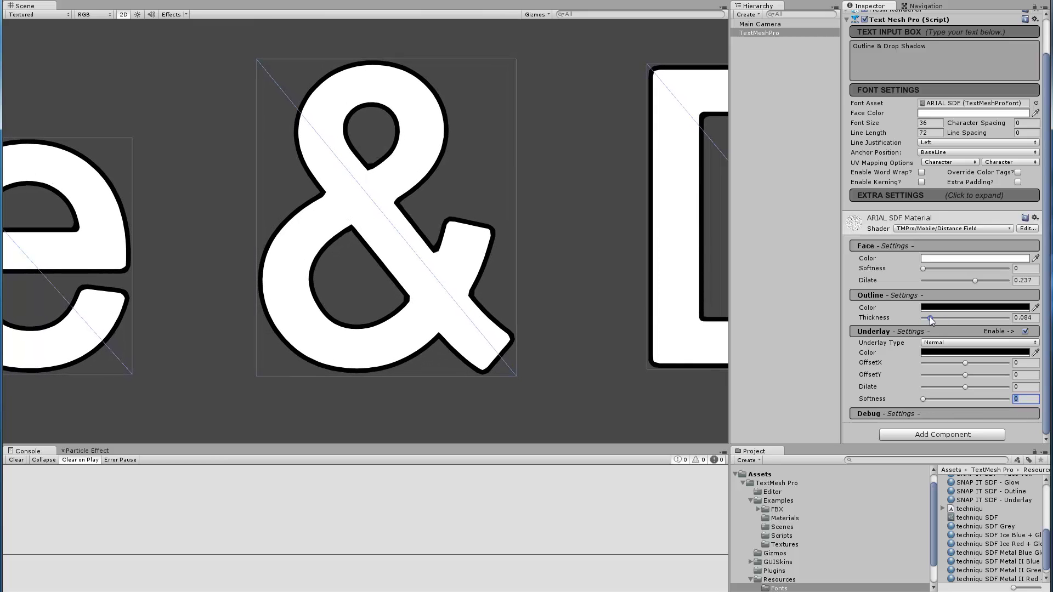
Offset the underlay by 0.61 in X and -0.805 in Y, with colour alpha 134 and softness 0.24.
left_click_drag(965, 363, 929, 374)
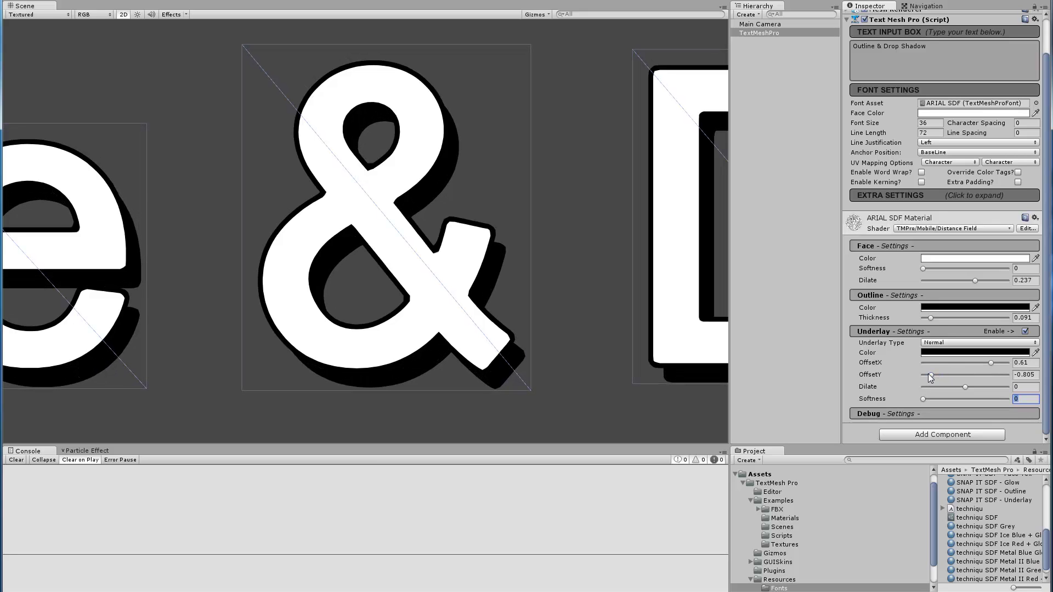
left_click(979, 353)
left_click_drag(634, 393, 606, 394)
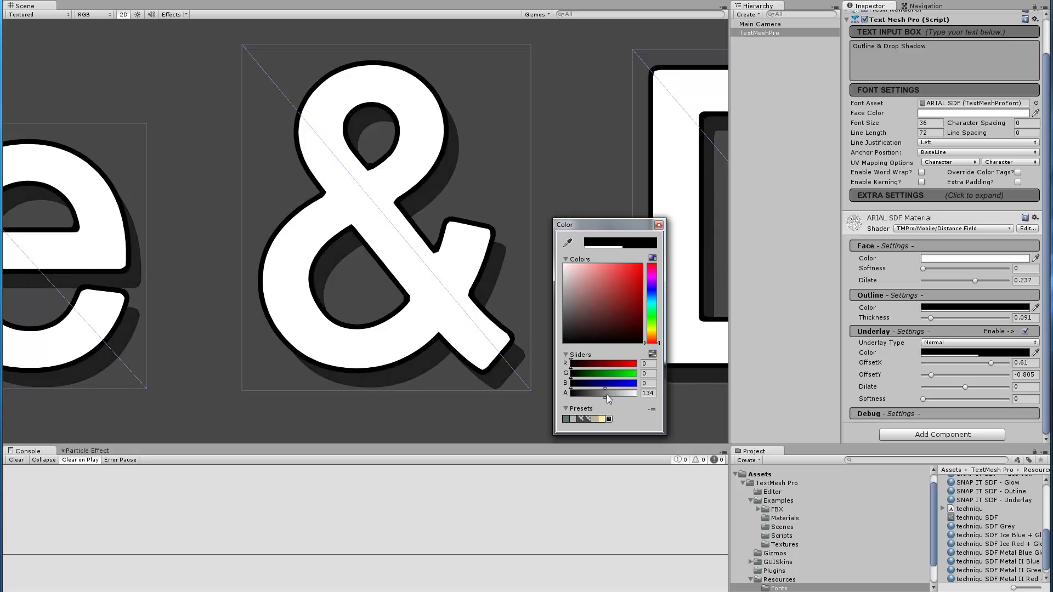
left_click(659, 225)
left_click_drag(923, 399, 943, 400)
Deselect the text and examine its outline and drop shadow in the scene at several zoom levels.
left_click(768, 300)
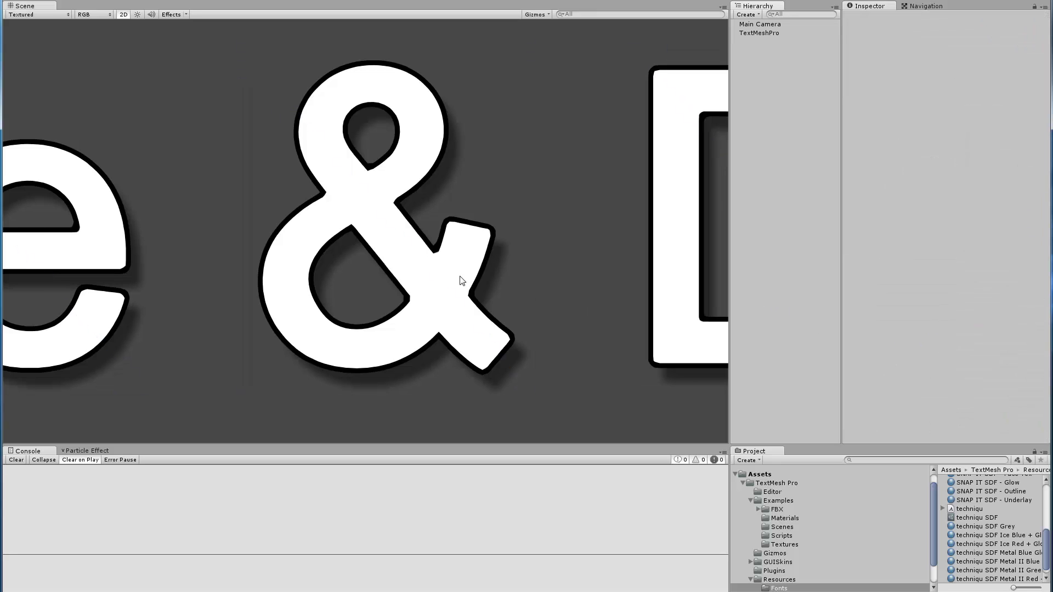
scroll(472, 298, "down", 5)
scroll(473, 297, "down", 6)
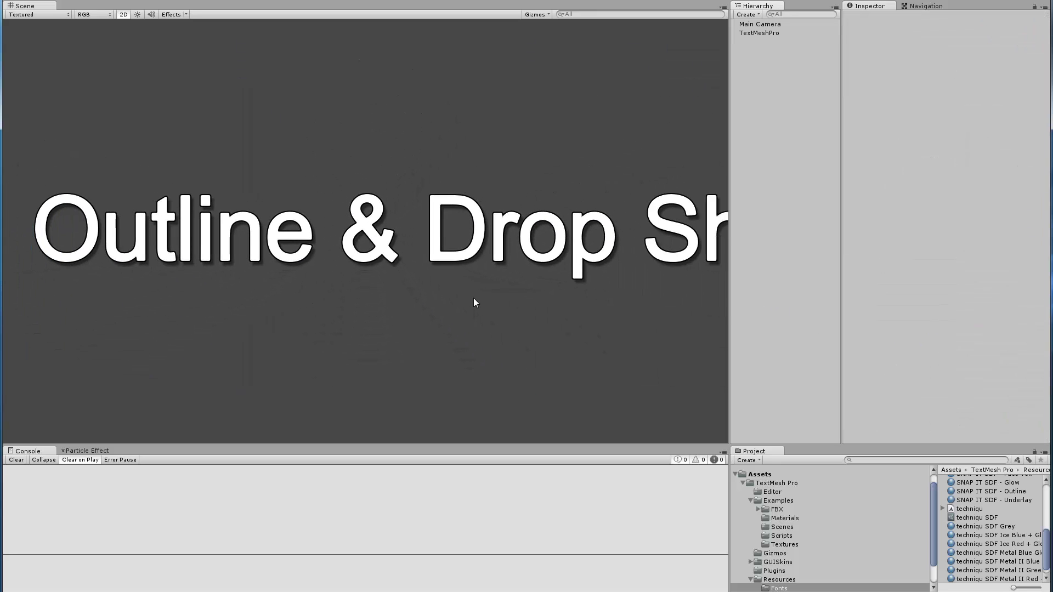
middle_click_drag(443, 276, 386, 241)
scroll(400, 272, "down", 3)
scroll(386, 251, "down", 1)
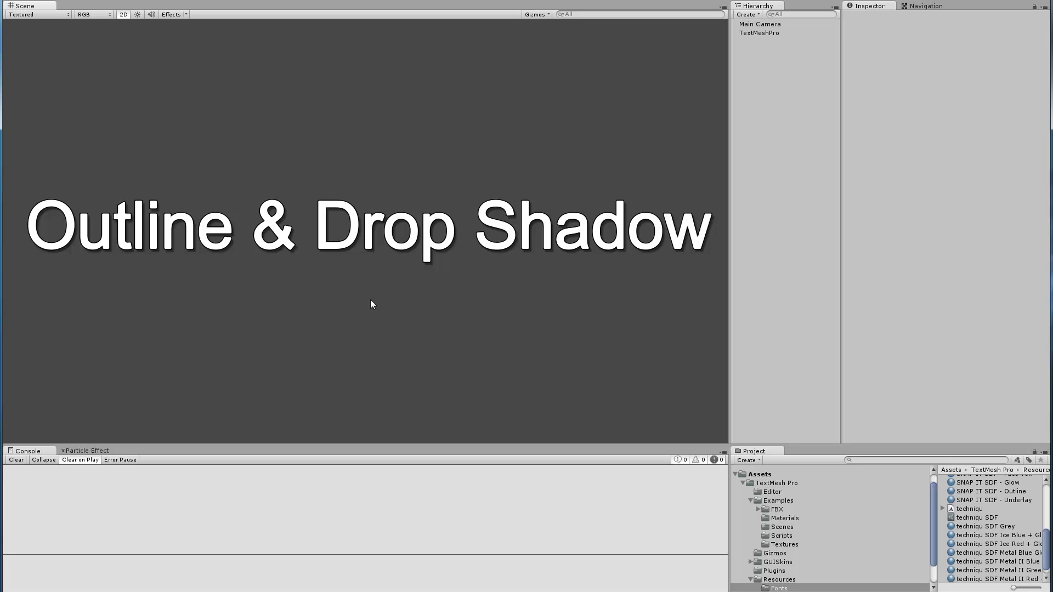
scroll(427, 189, "up", 3)
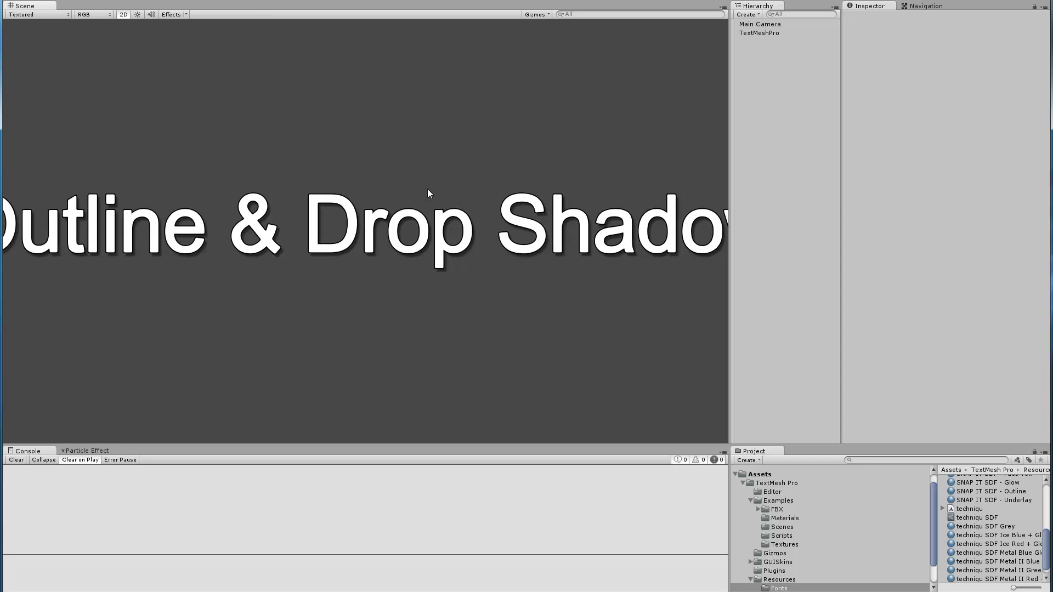
middle_click_drag(262, 289, 279, 297)
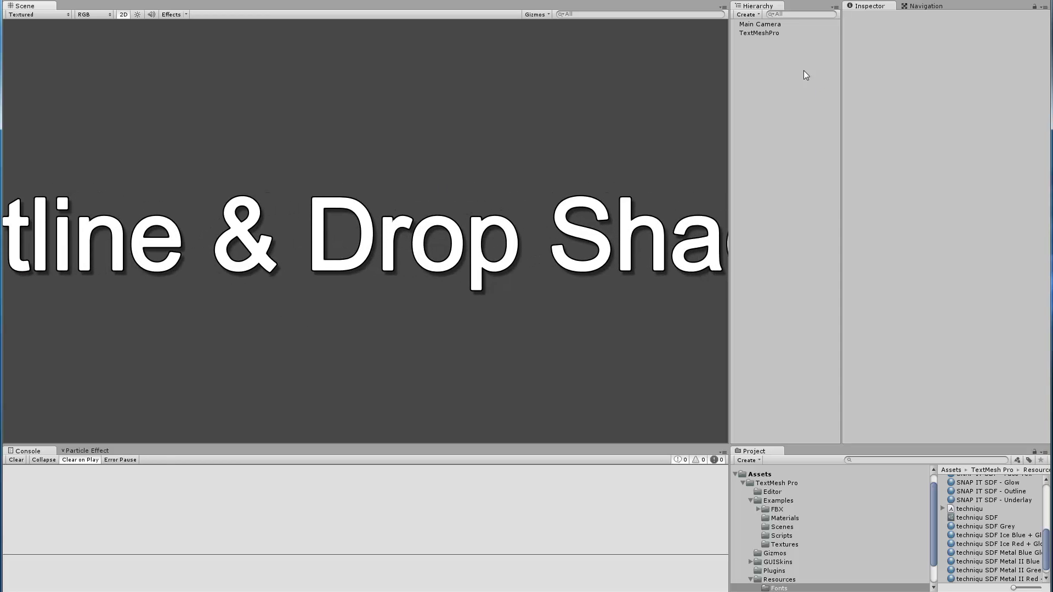
Duplicate the ARIAL SDF Material used by the TextMeshPro object.
left_click(765, 33)
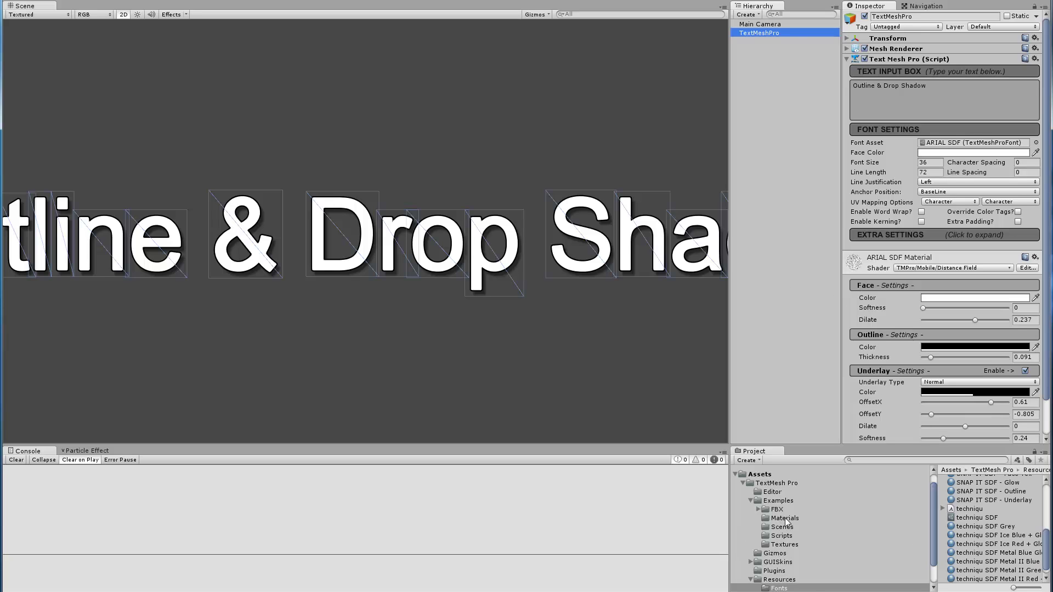
scroll(970, 543, "up", 5)
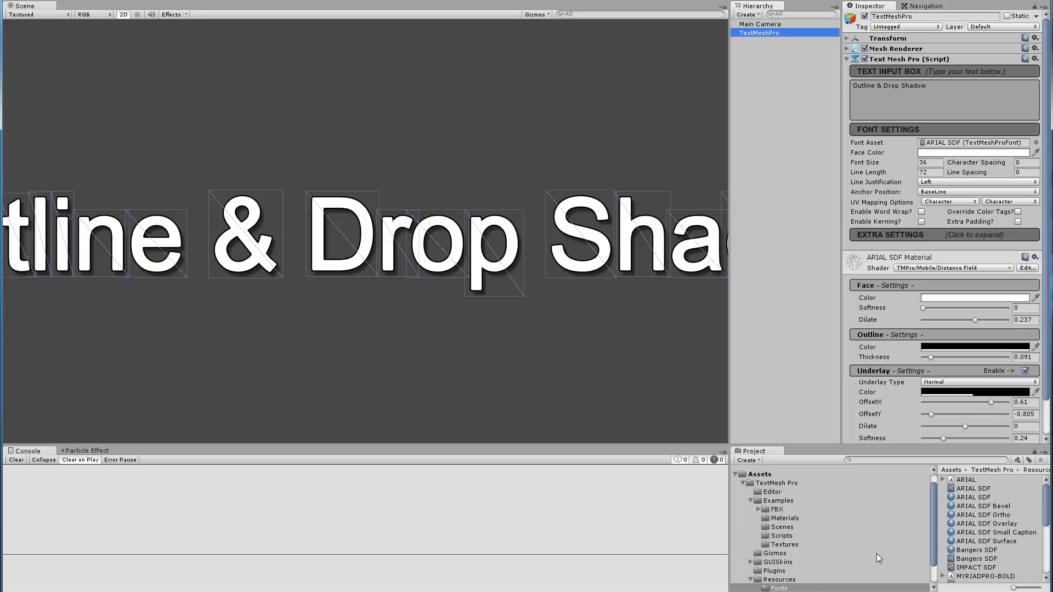
scroll(791, 538, "down", 2)
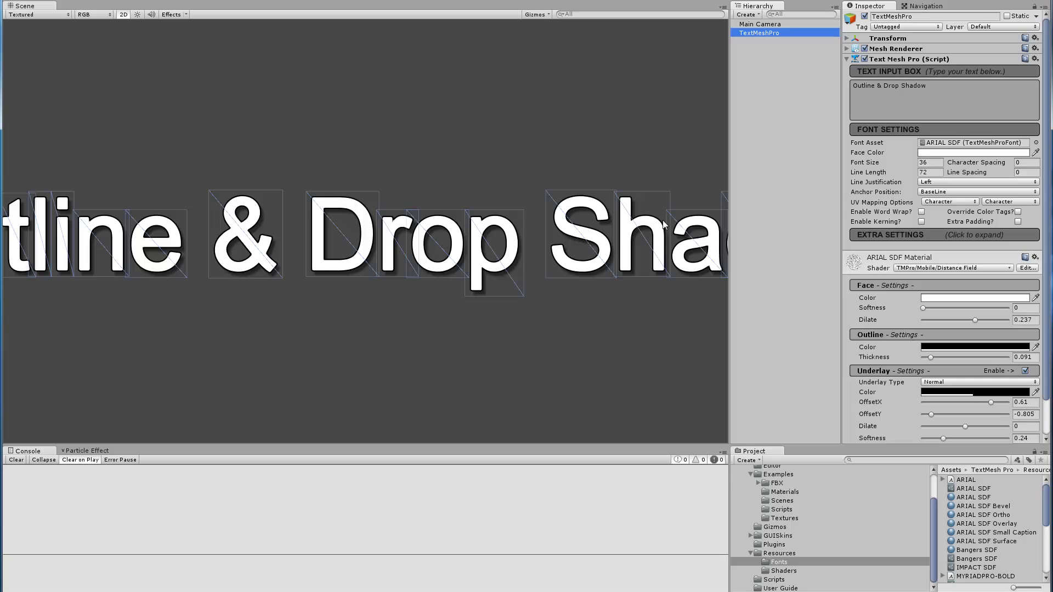
right_click(857, 266)
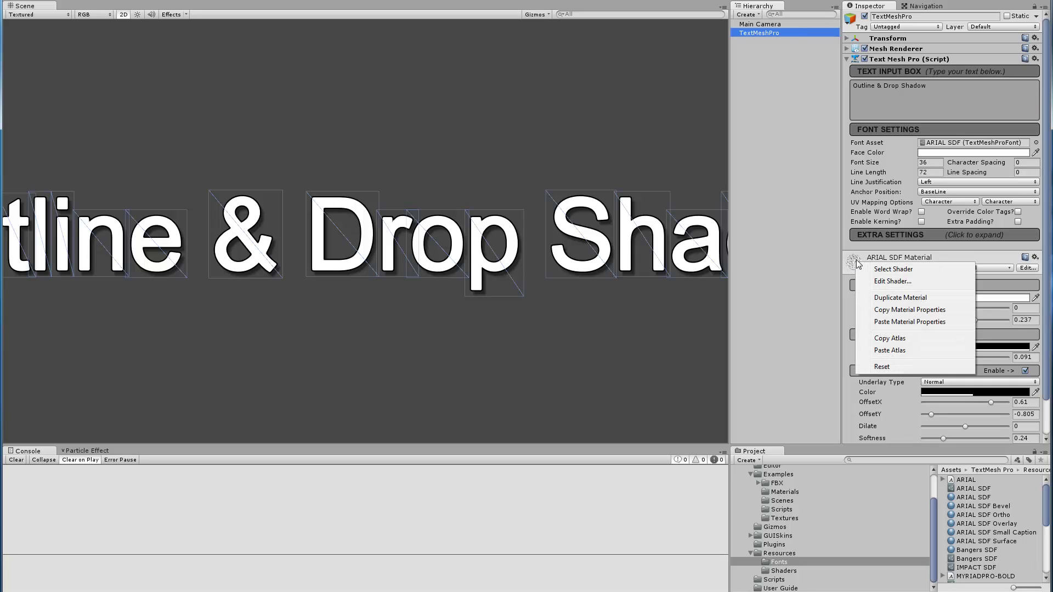
left_click(886, 298)
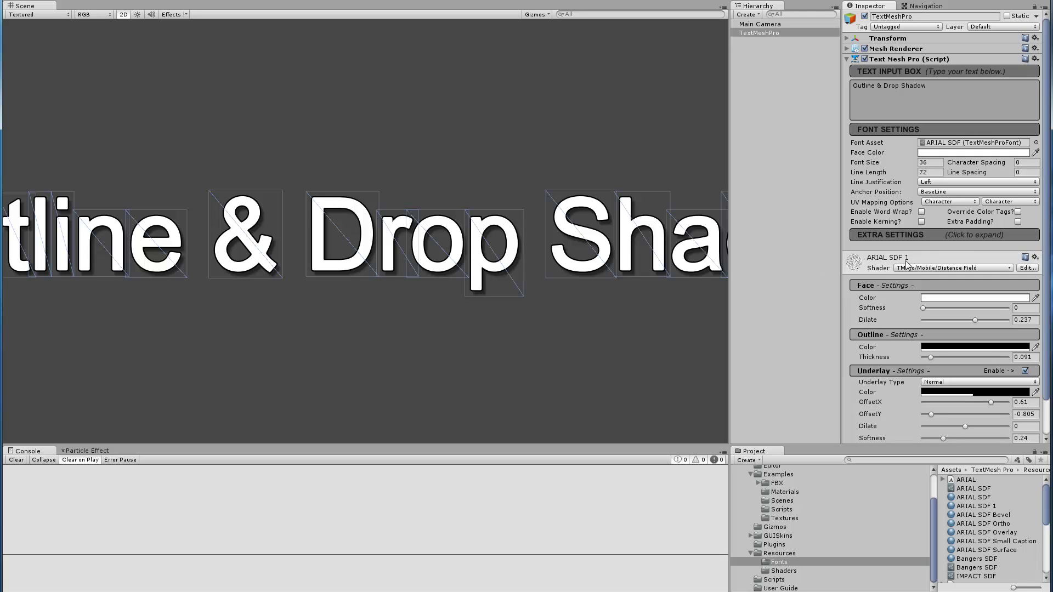
Rename the duplicated material ARIAL SDF 1 as ARIAL SDF Outline.
left_click(982, 507)
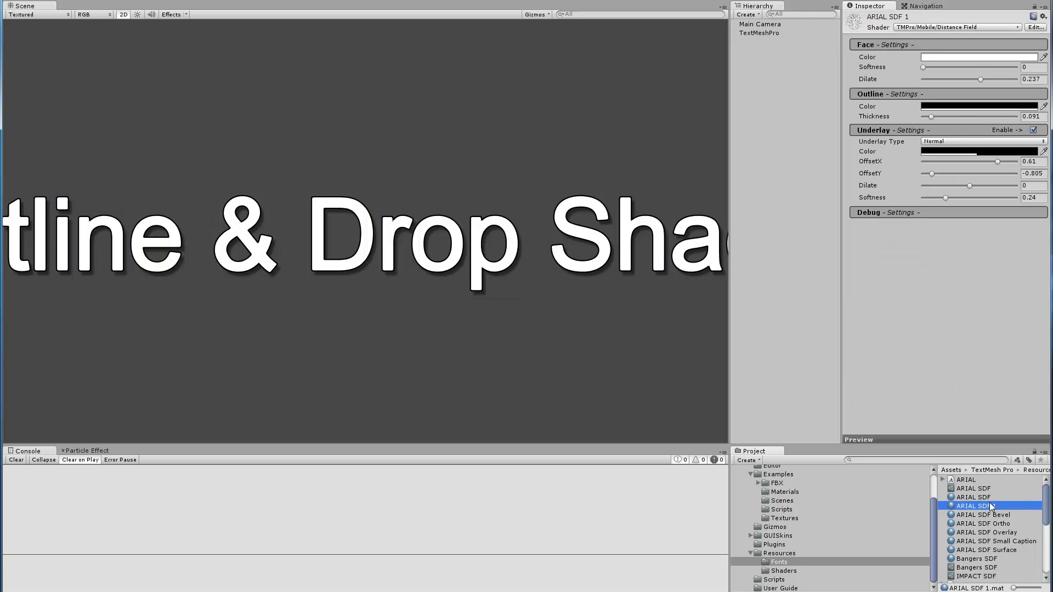
left_click(1004, 506)
left_click(1002, 505)
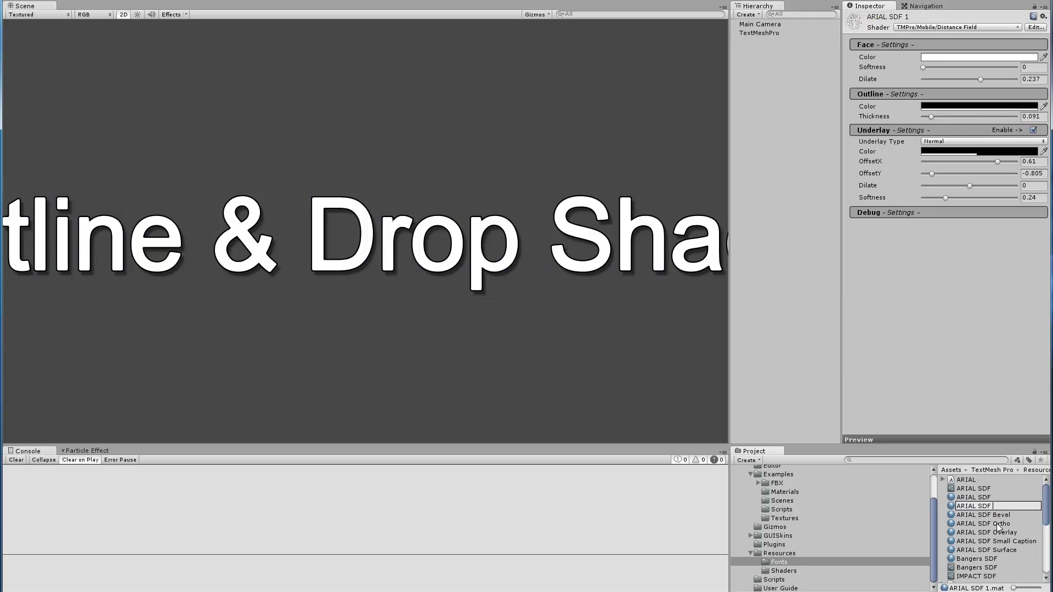
type("Outline")
key("Return")
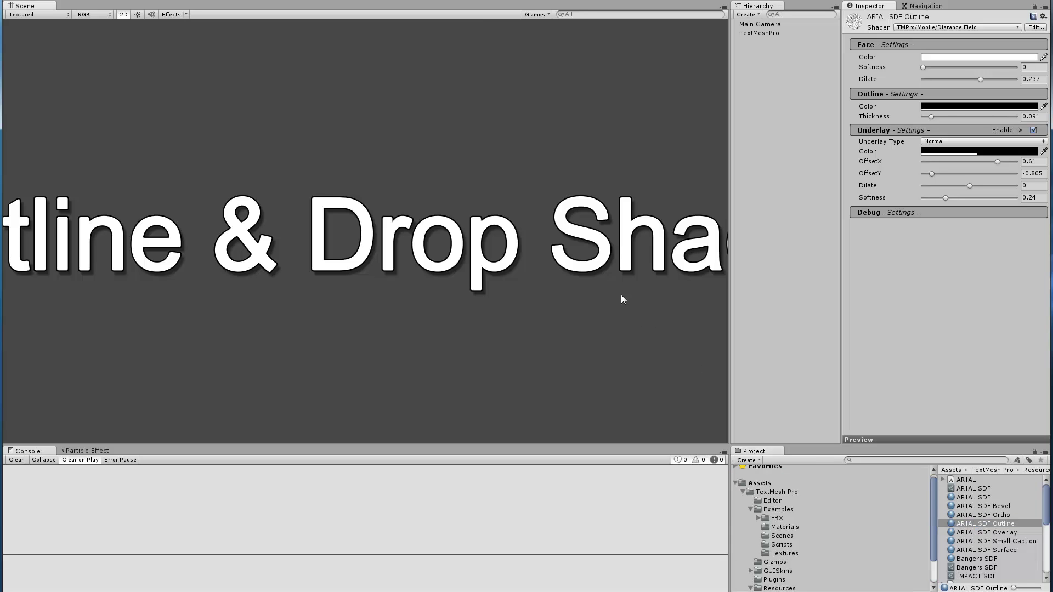
Inspect the bevelled look of the letters up close, and reapply the ARIAL SDF Outline material to the text.
scroll(337, 245, "up", 5)
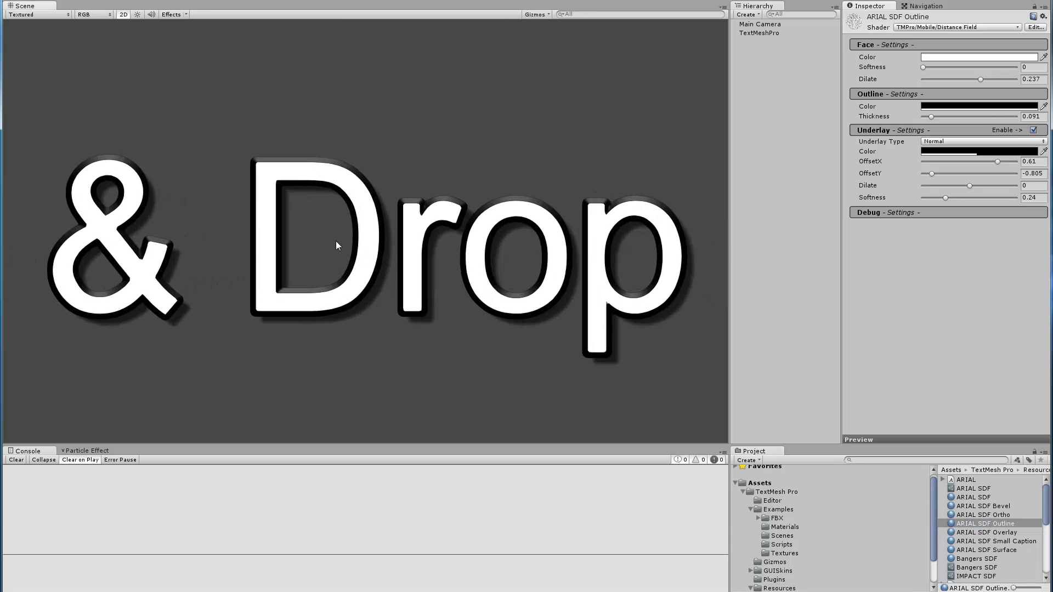
scroll(336, 241, "up", 4)
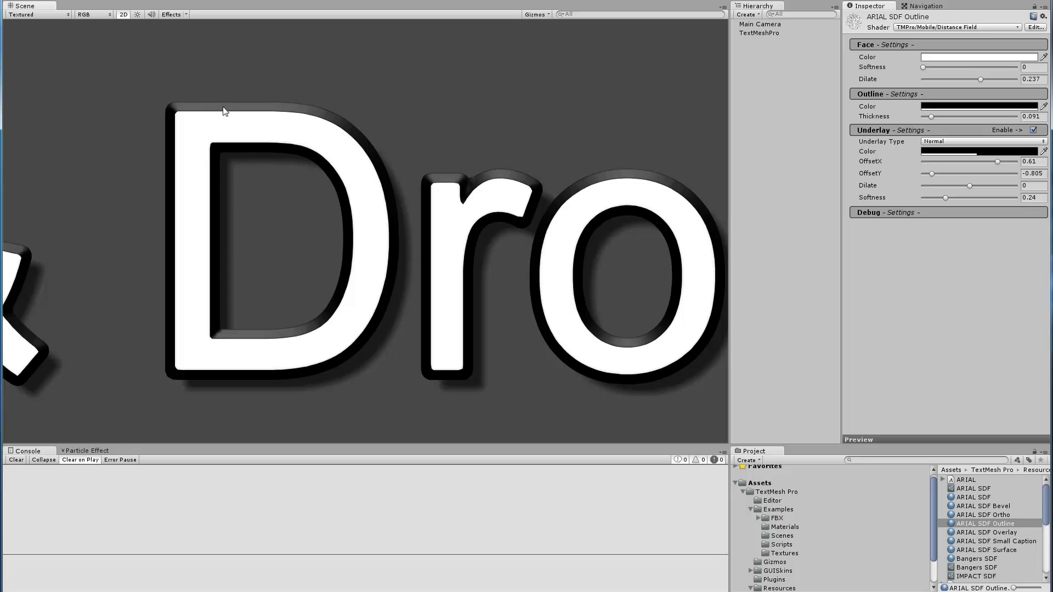
left_click(979, 514)
left_click_drag(981, 525, 567, 274)
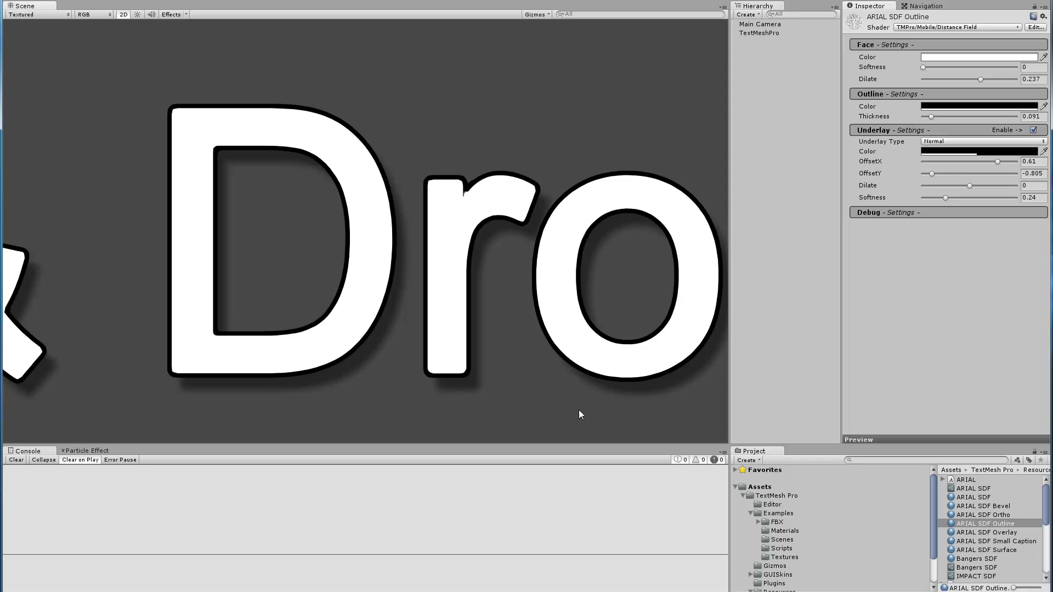
scroll(336, 258, "down", 8)
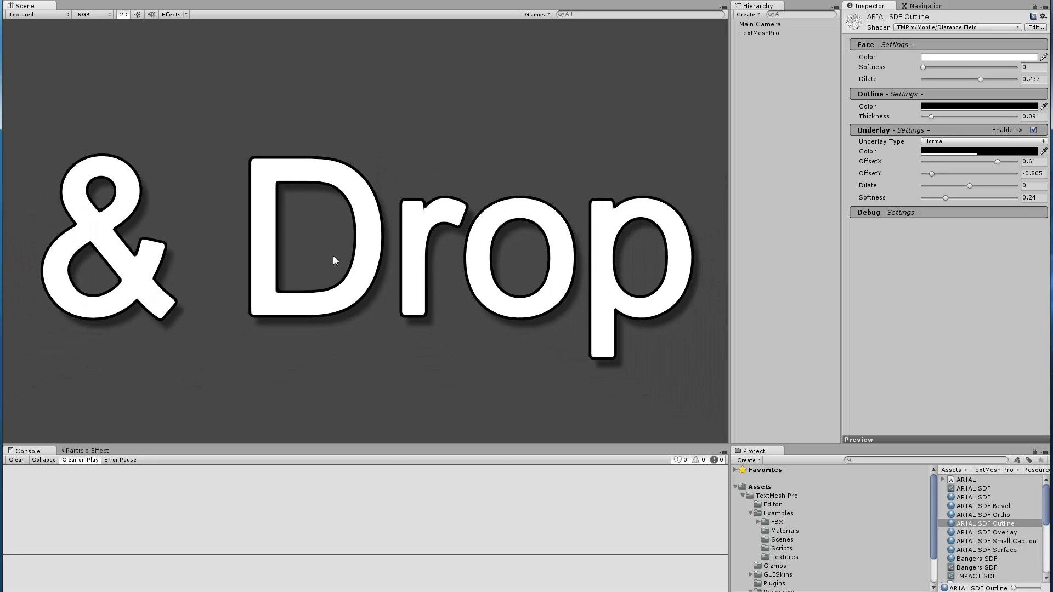
scroll(343, 275, "up", 4)
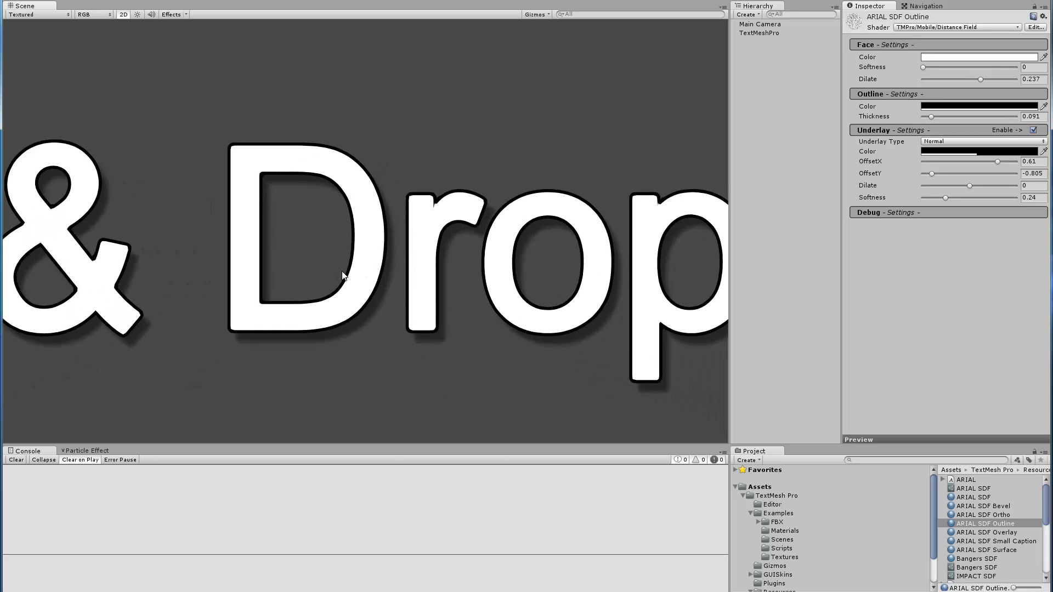
Change the font asset of the TextMeshPro object to techniqu SDF.
left_click(759, 33)
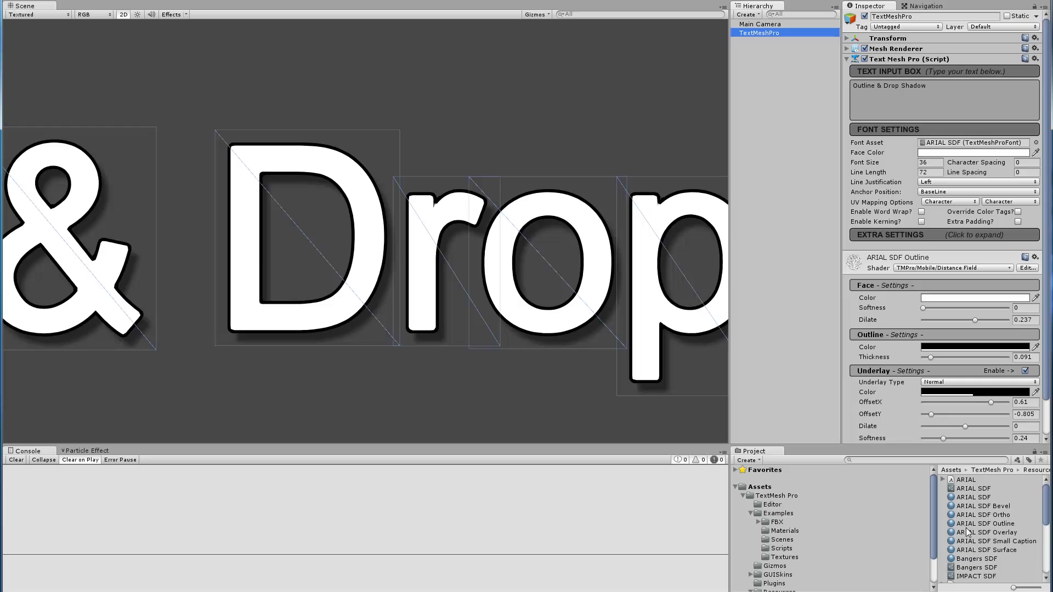
left_click(1035, 143)
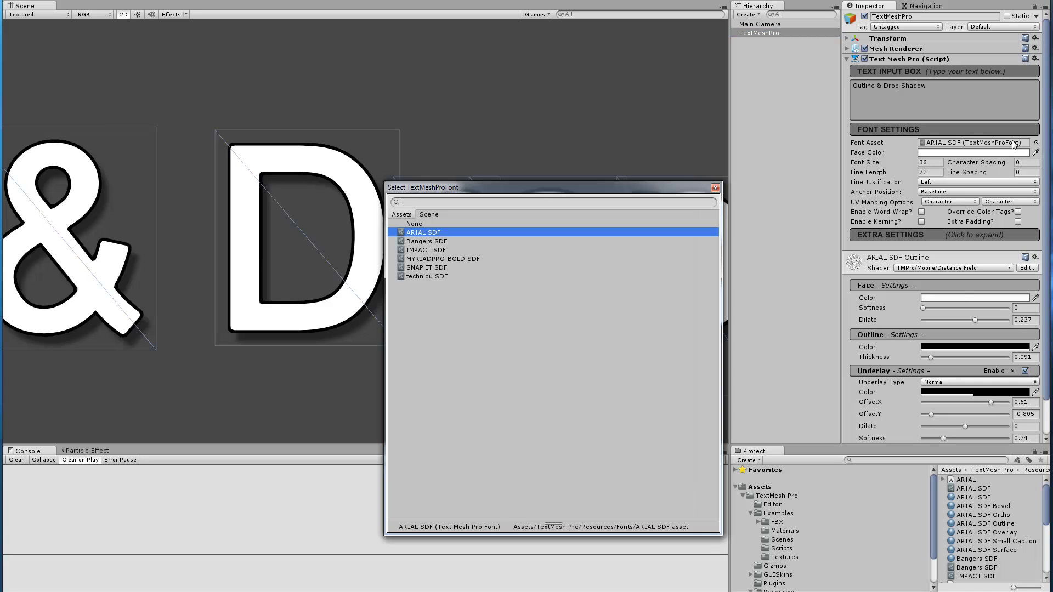
left_click(422, 276)
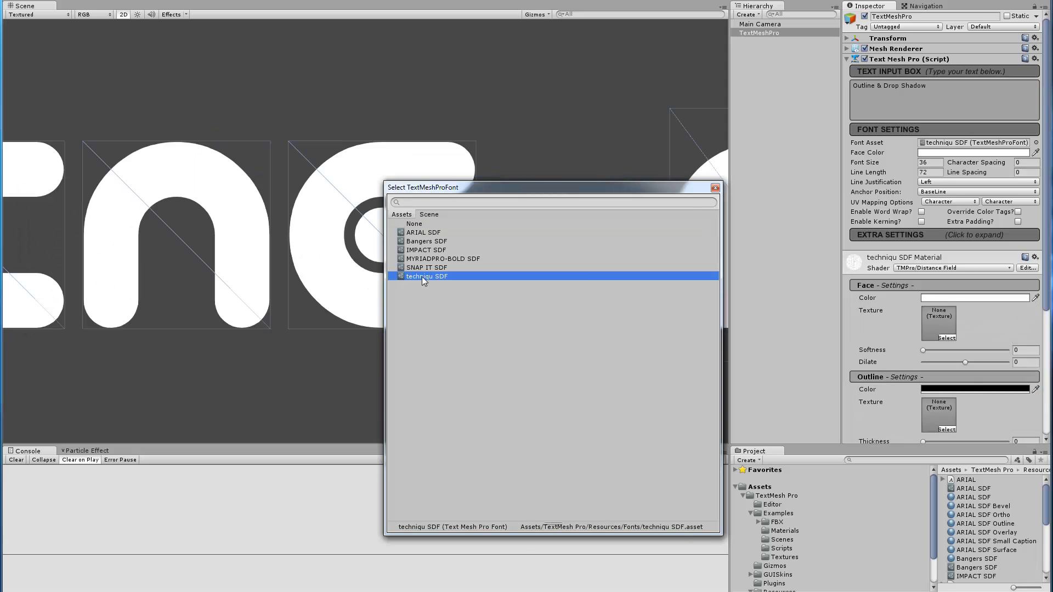
left_click(715, 187)
Examine the techniqu lettering in the scene up close, and look up the techniqu SDF materials in the Fonts folder.
scroll(374, 312, "down", 3)
scroll(373, 307, "down", 10)
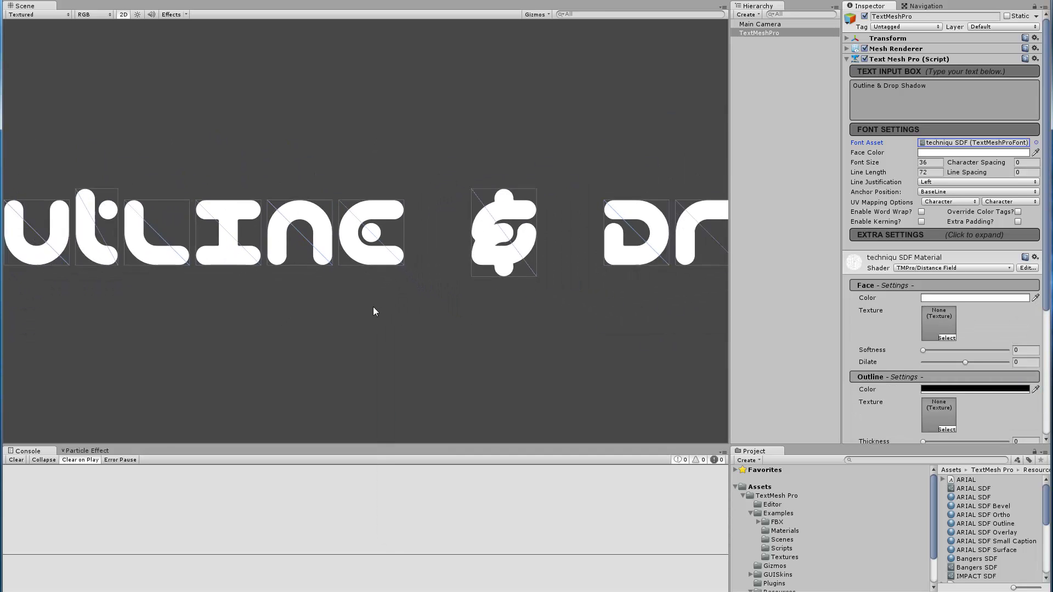
middle_click_drag(227, 260, 309, 257)
scroll(350, 277, "up", 8)
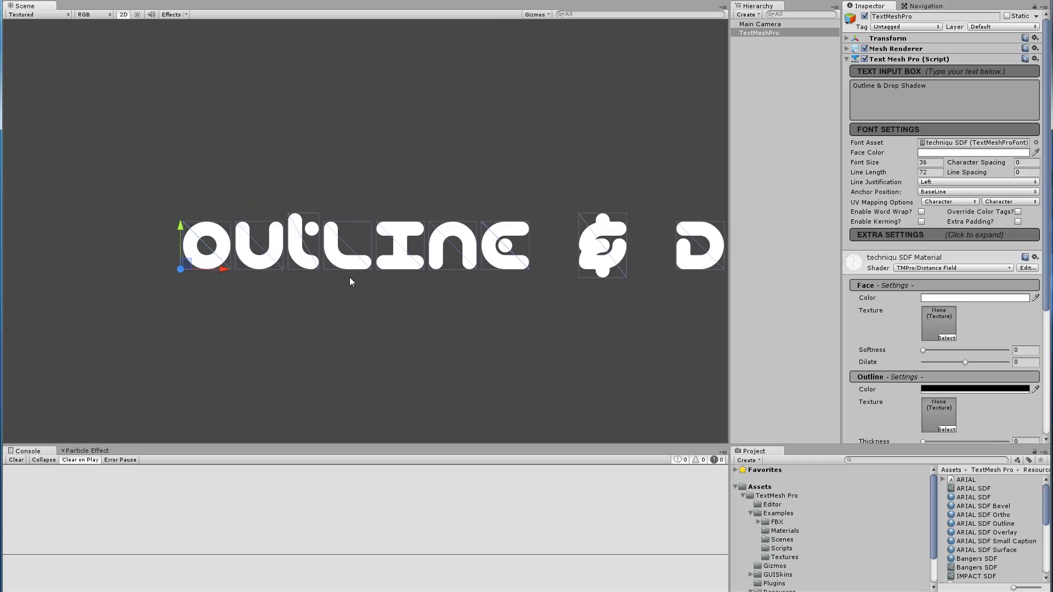
scroll(387, 266, "up", 5)
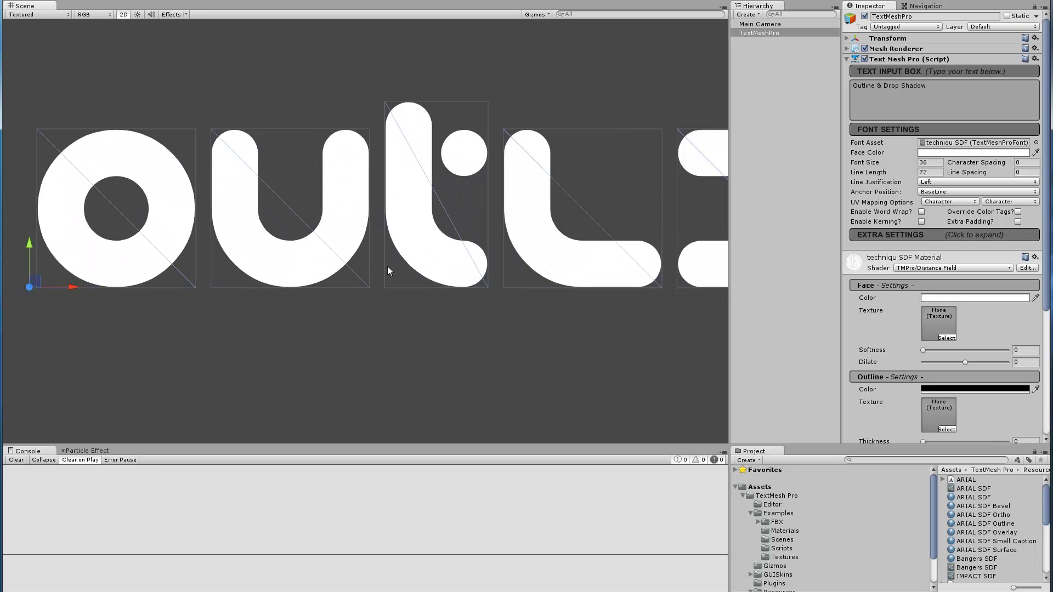
scroll(983, 518, "down", 6)
scroll(984, 518, "down", 2)
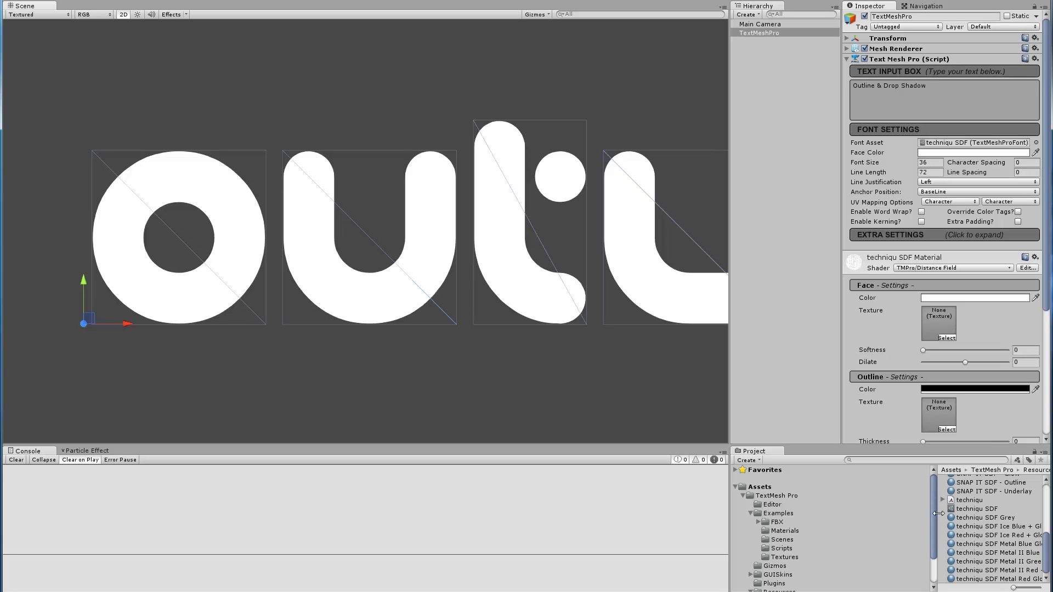
Apply the techniqu SDF Metal II Green + Glow material from the Fonts folder to the text in the scene.
left_click_drag(938, 513, 889, 514)
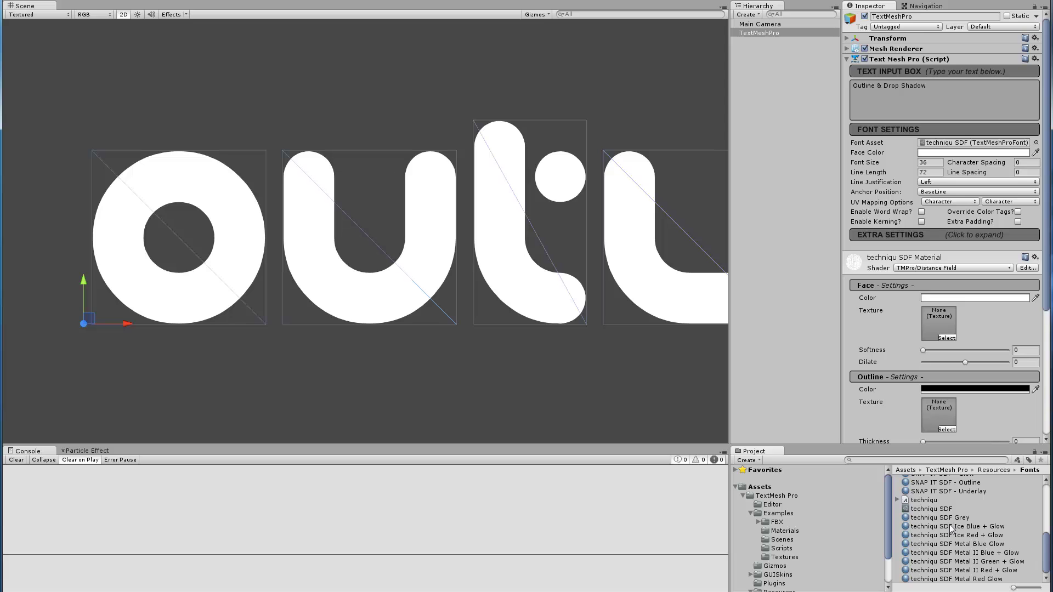
left_click(960, 562)
left_click_drag(582, 293, 526, 265)
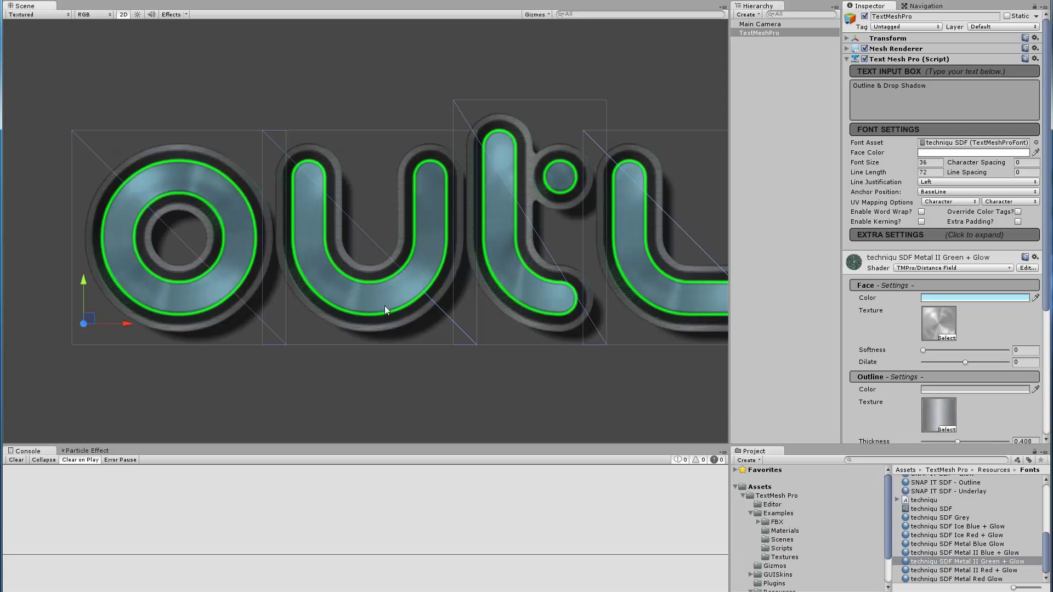
Deselect the text and examine the metal faces, green glow and bevelled outline of the letters up close.
scroll(344, 285, "up", 3)
left_click(793, 340)
scroll(296, 263, "up", 5)
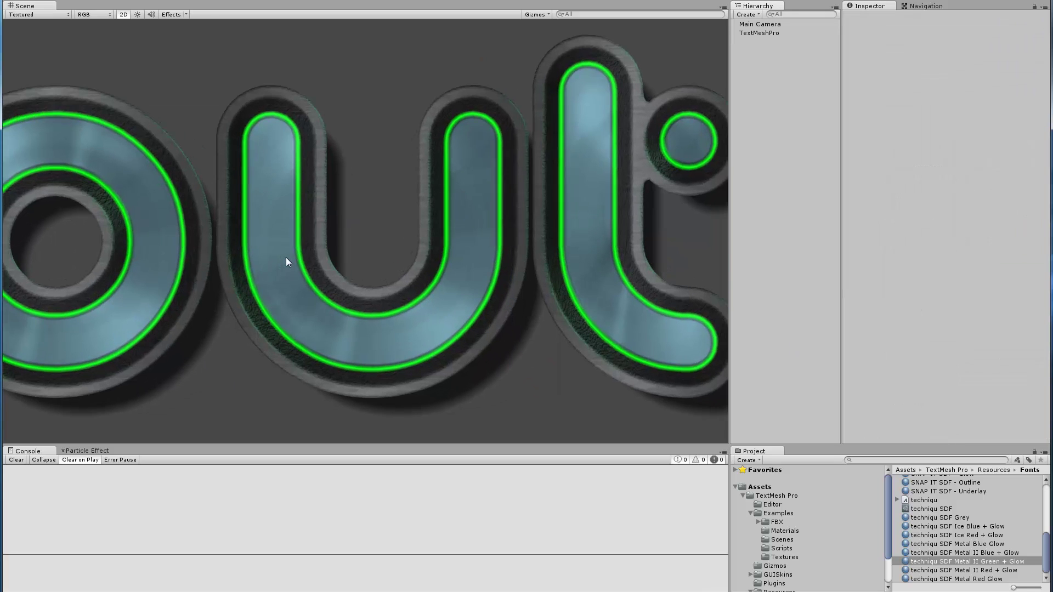
scroll(291, 265, "down", 6)
scroll(290, 266, "up", 4)
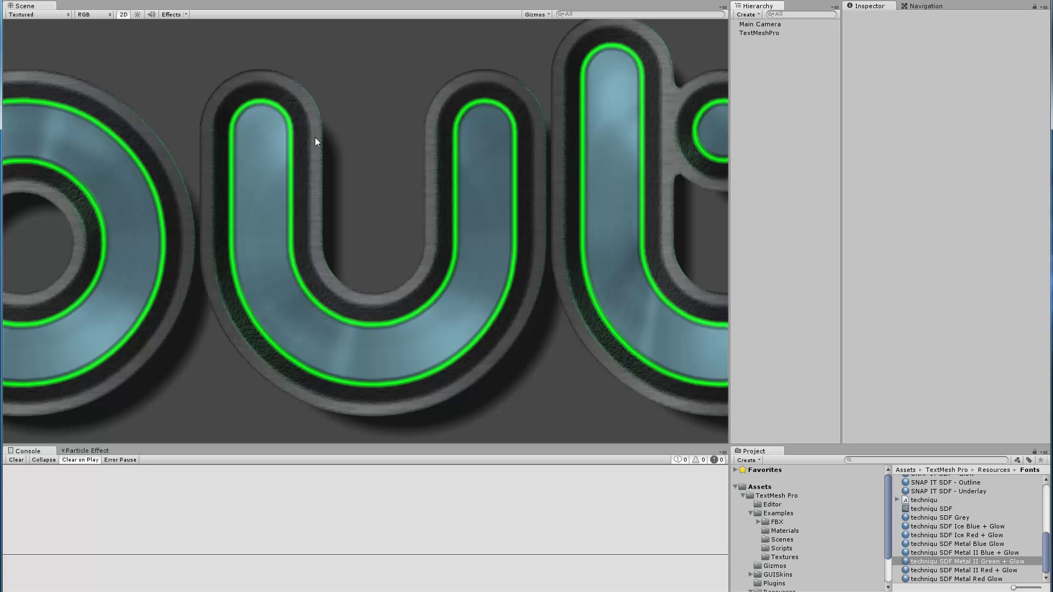
scroll(357, 207, "down", 2)
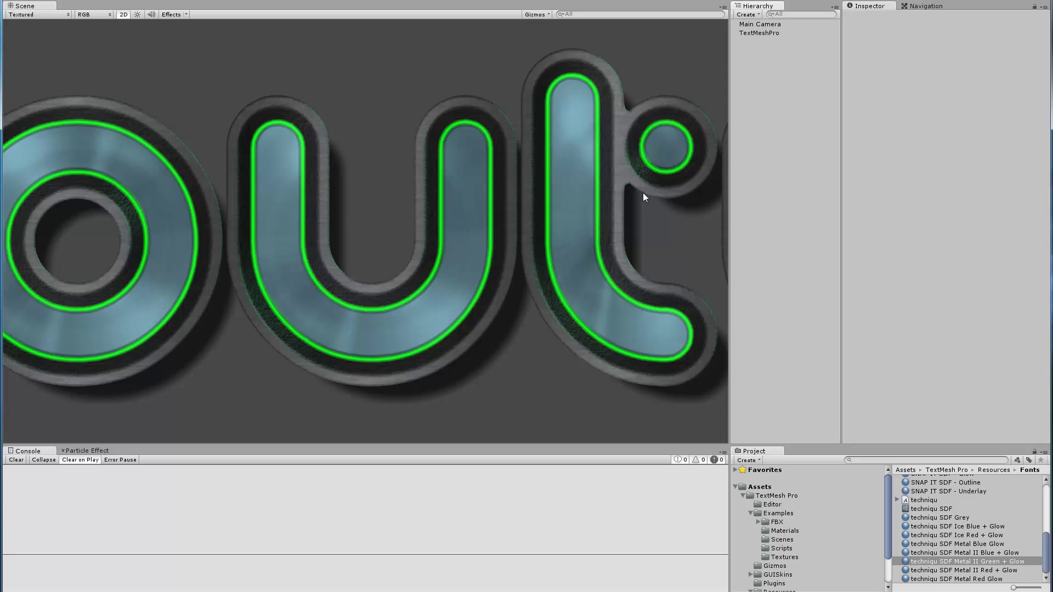
Expand the BumpMap settings of the text's material and examine the bump texture on the letter outlines up close.
left_click(601, 250)
scroll(926, 341, "down", 5)
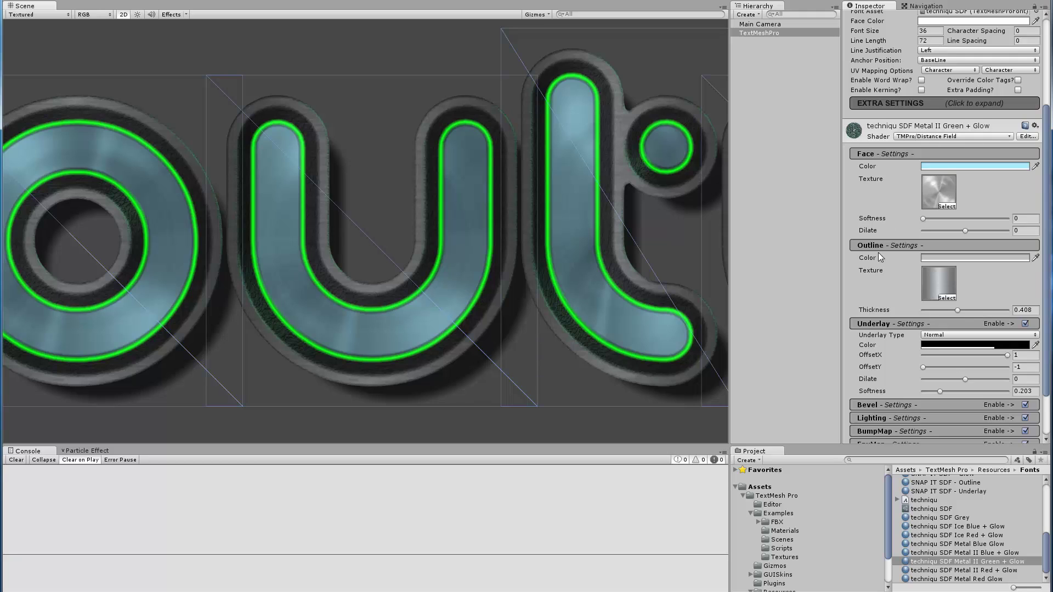
scroll(882, 310, "down", 3)
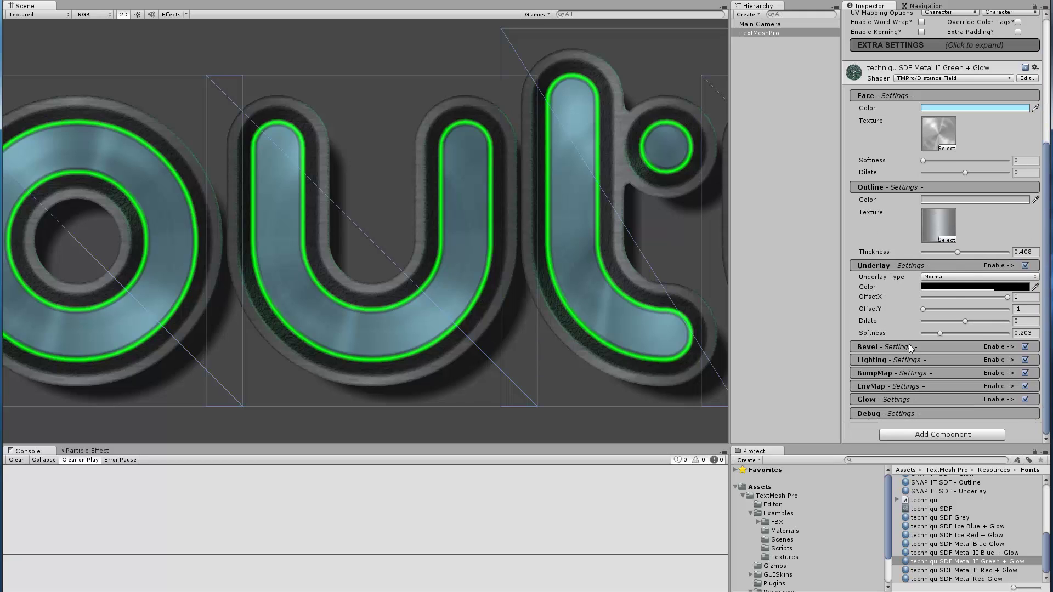
left_click(871, 374)
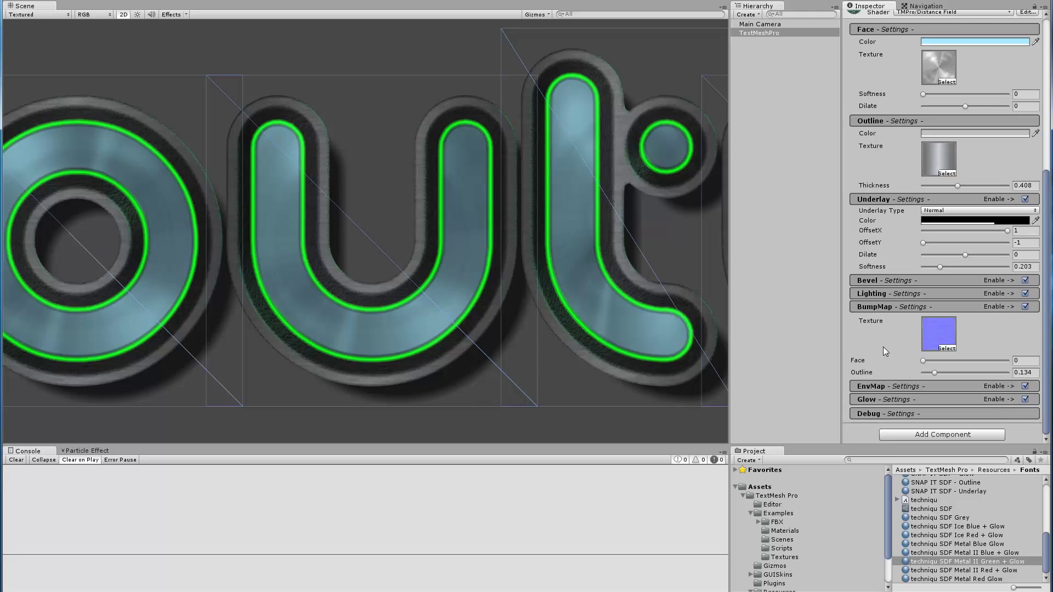
scroll(384, 228, "up", 8)
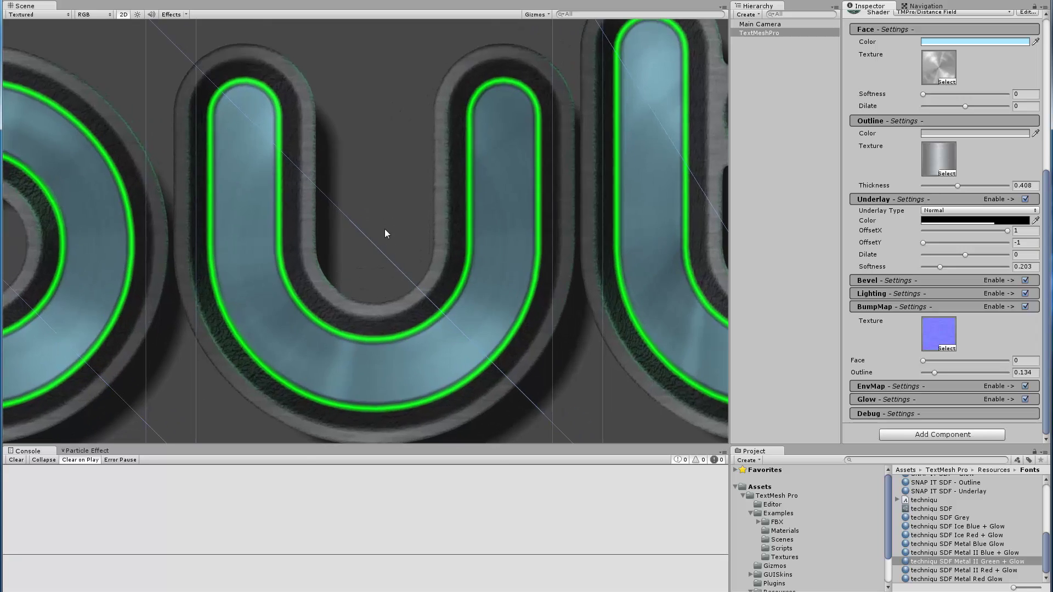
middle_click_drag(266, 279, 505, 282)
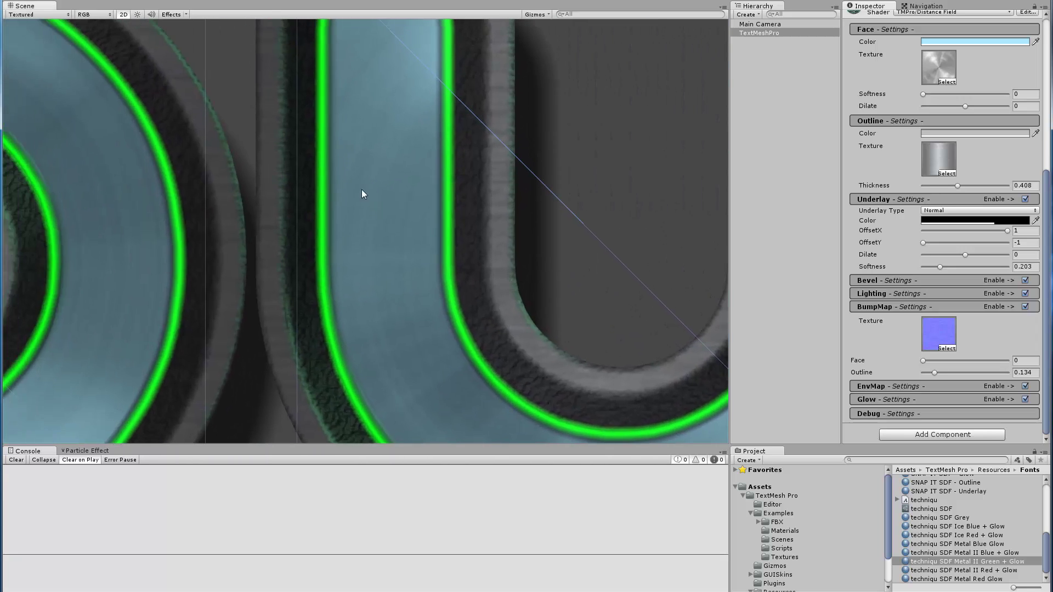
scroll(361, 189, "down", 5)
middle_click_drag(318, 114, 329, 176)
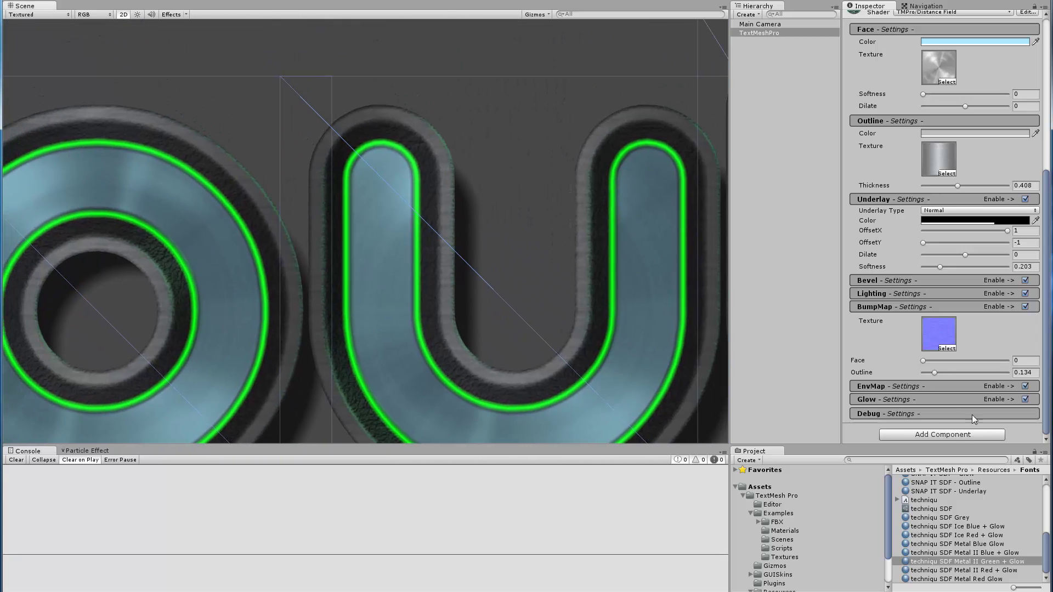
Set the BumpMap outline strength to 0, try a face strength of 0.481, and set the face strength back to 0.
left_click_drag(934, 373, 966, 362)
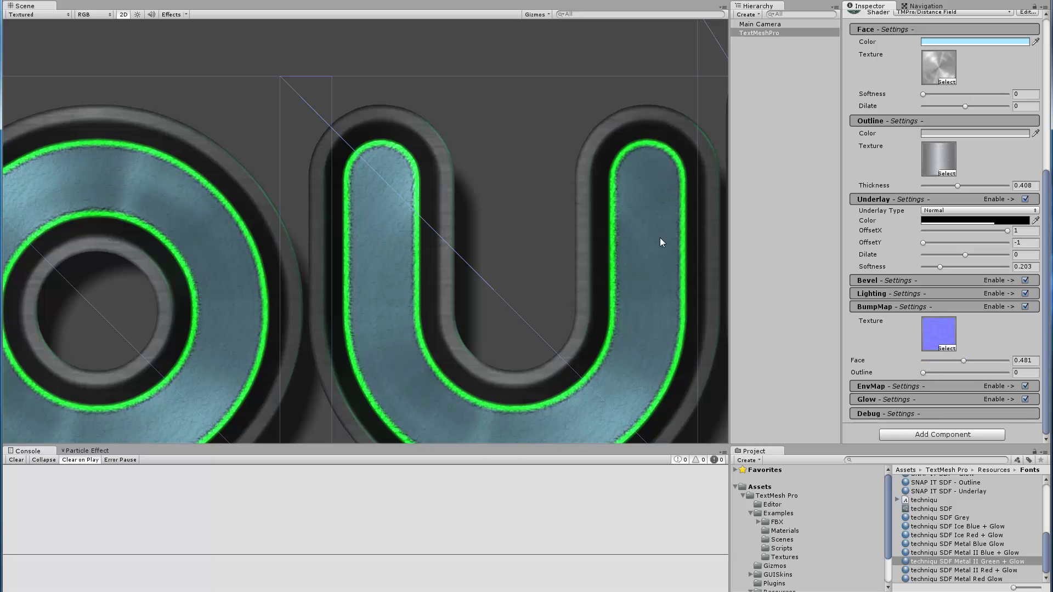
left_click_drag(963, 360, 916, 361)
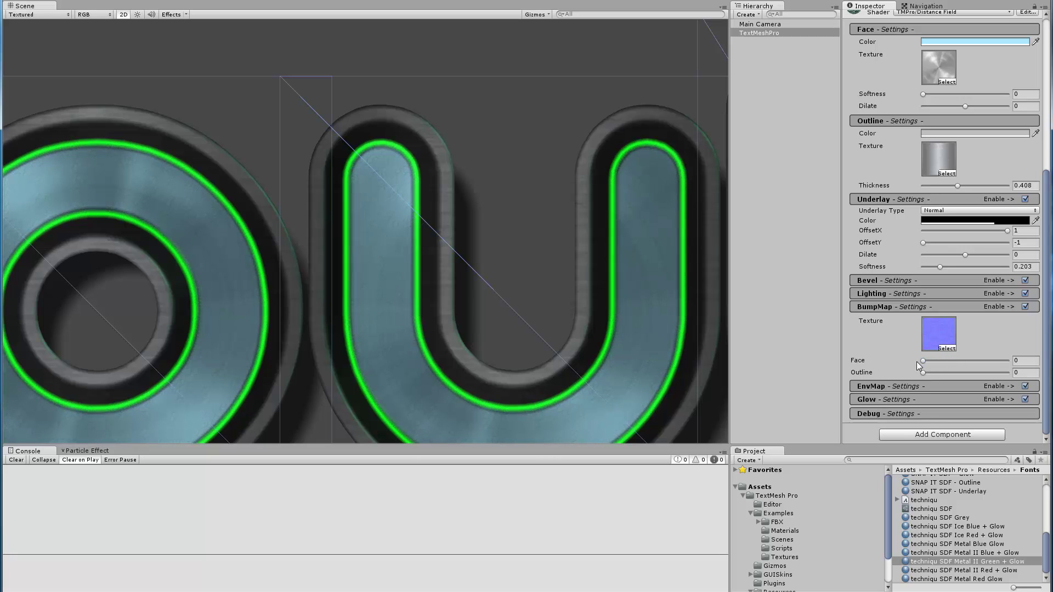
scroll(440, 268, "down", 8)
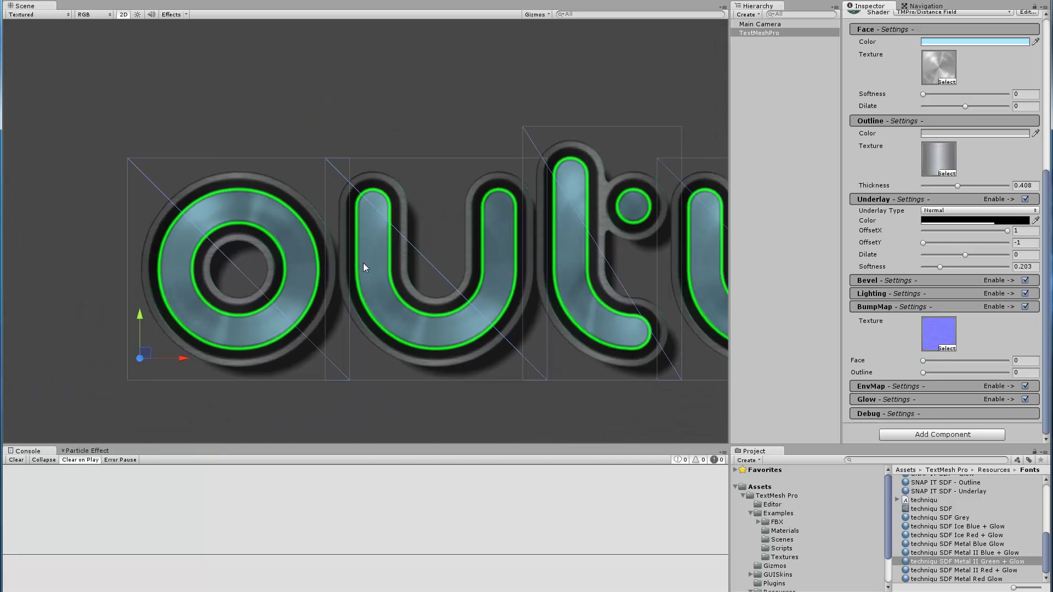
scroll(339, 261, "down", 6)
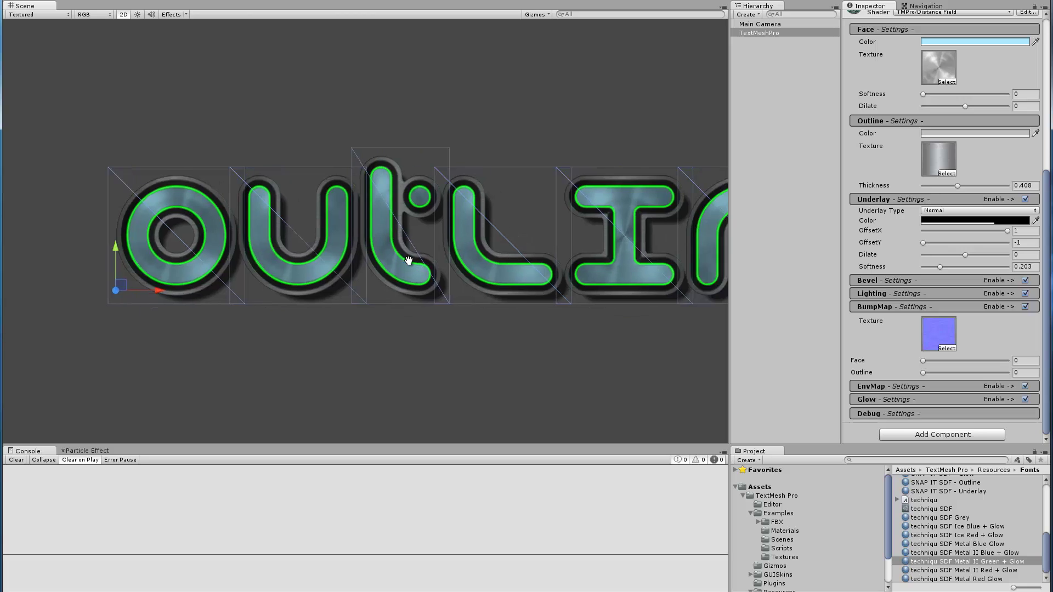
scroll(329, 254, "down", 4)
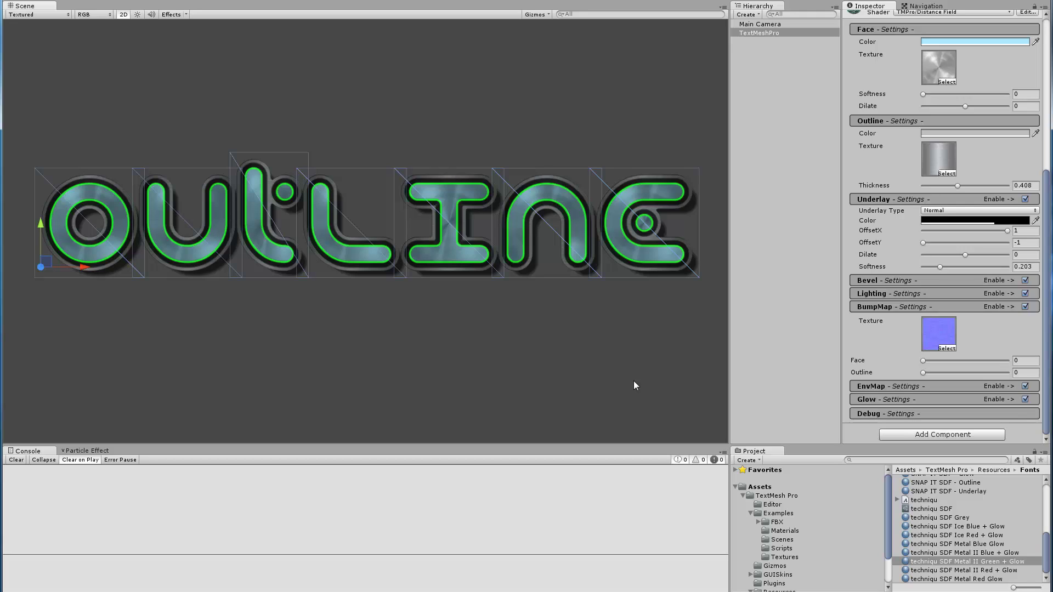
left_click(738, 427)
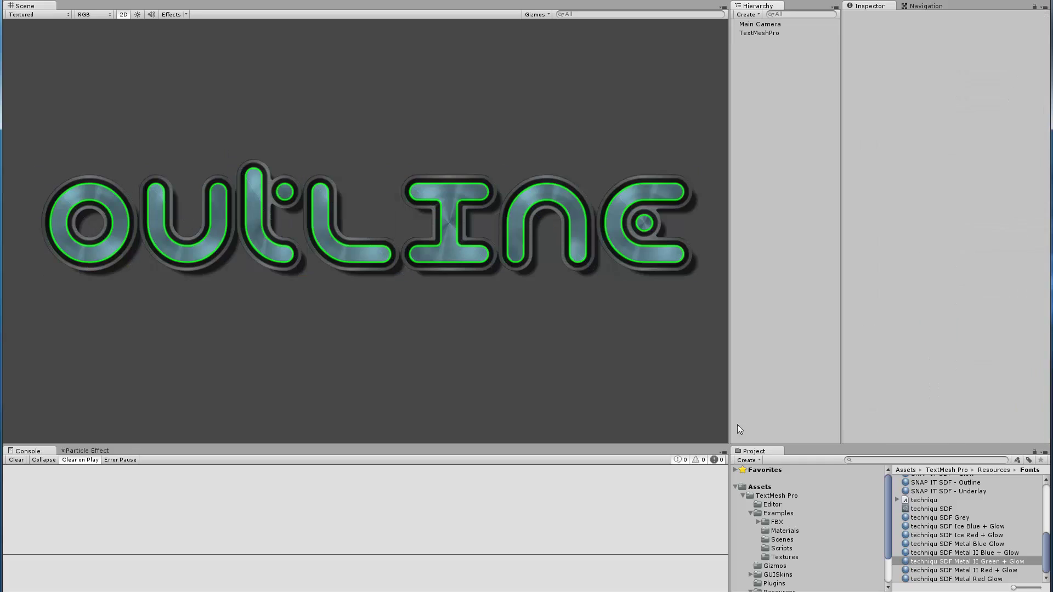